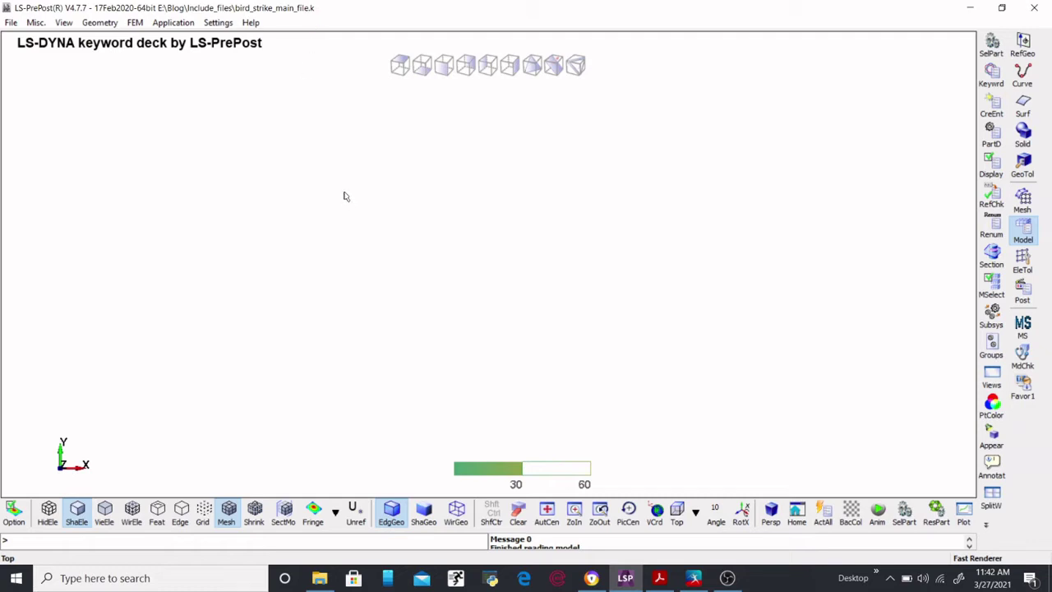
click(11, 23)
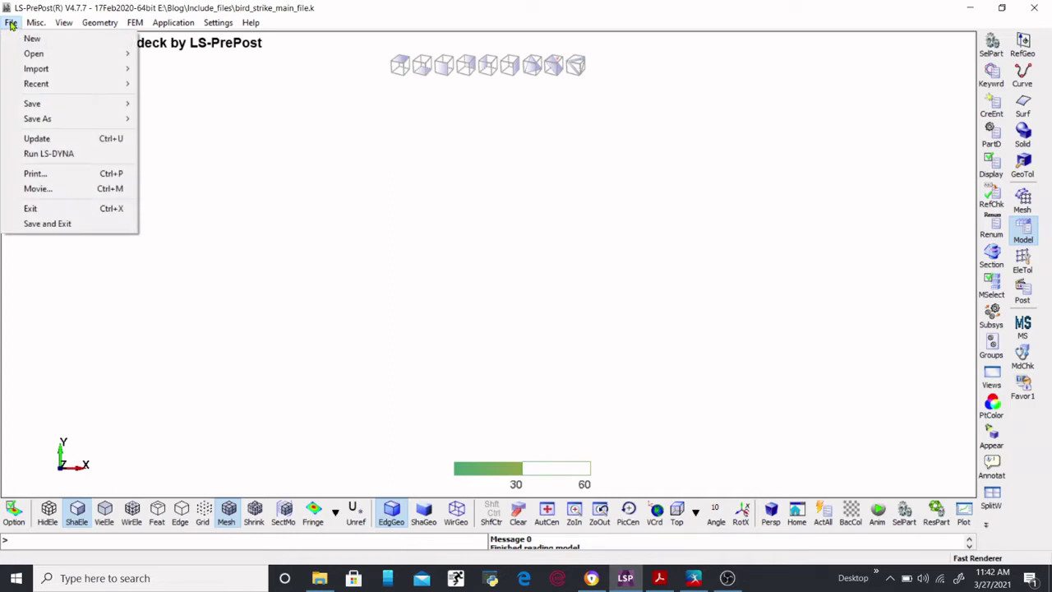
mouse_move(30, 23)
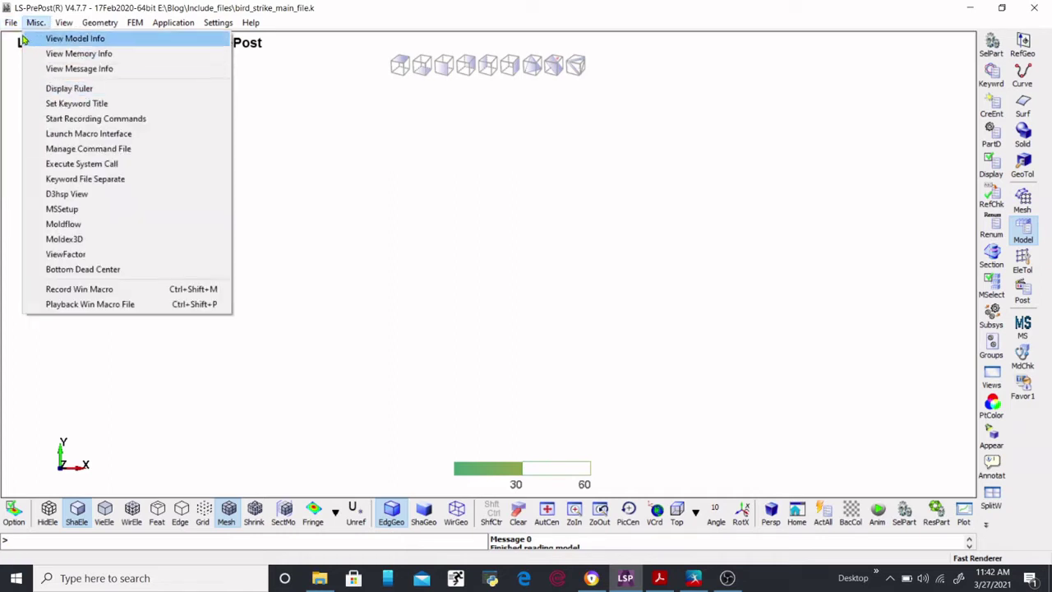
click(392, 141)
- Show all keywords in the Keyword Manager and open the input form for the *INCLUDE keyword
click(992, 79)
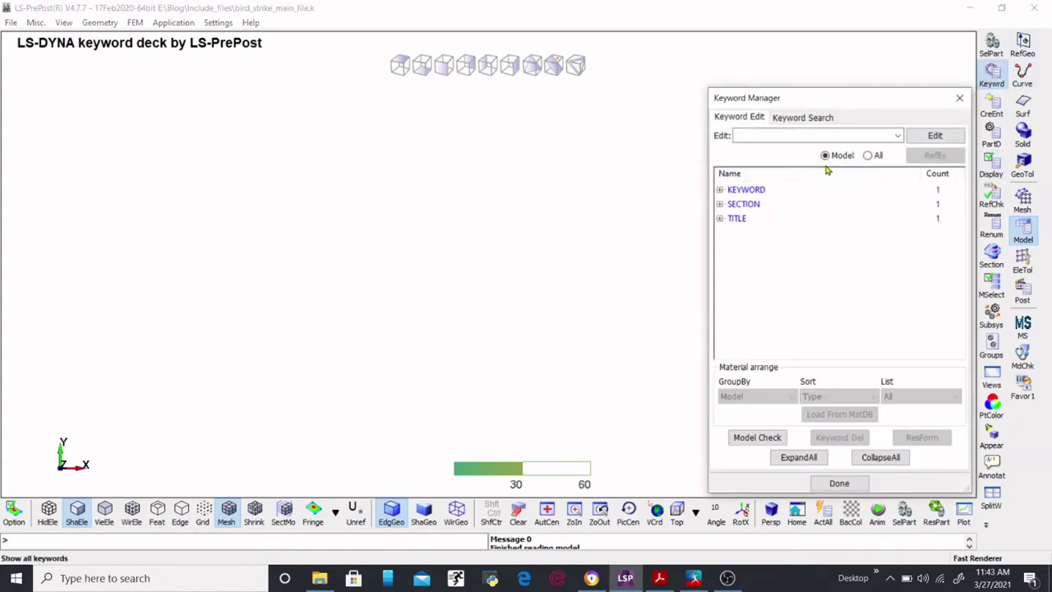
click(870, 156)
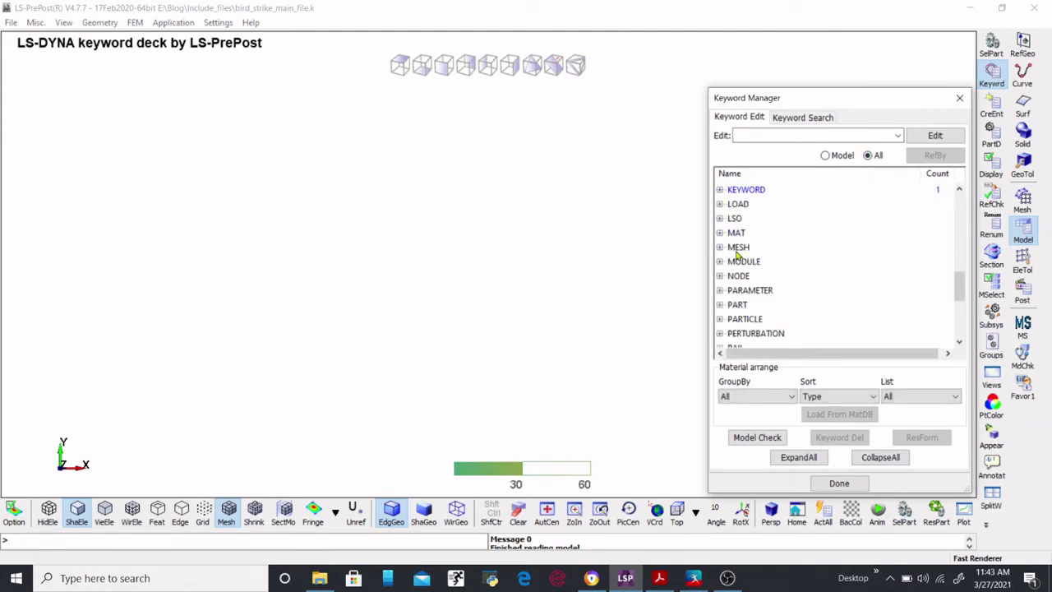
scroll(737, 261, down, 2)
scroll(735, 251, down, 3)
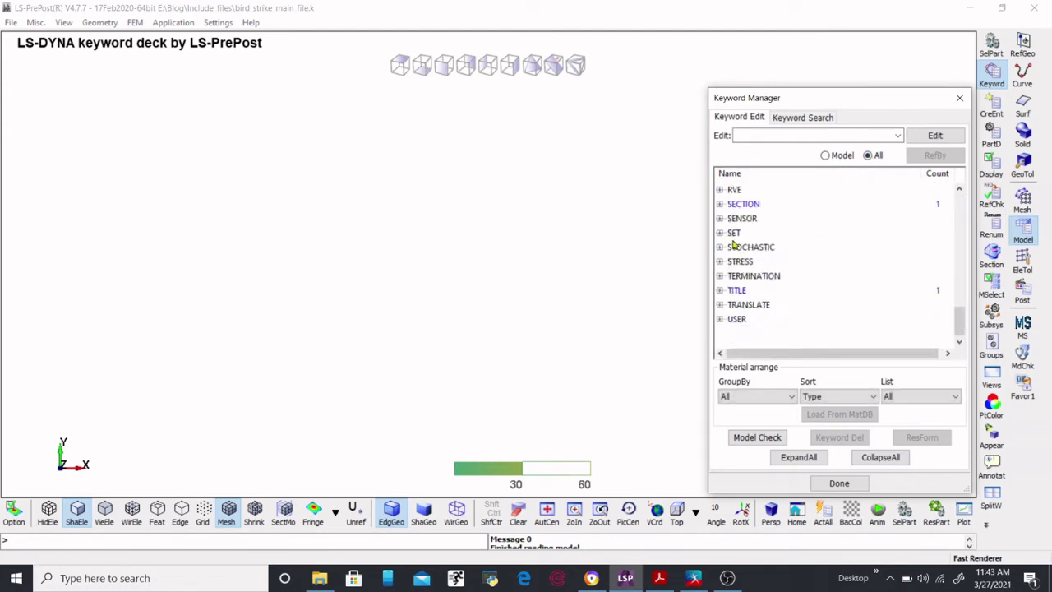
scroll(734, 244, up, 7)
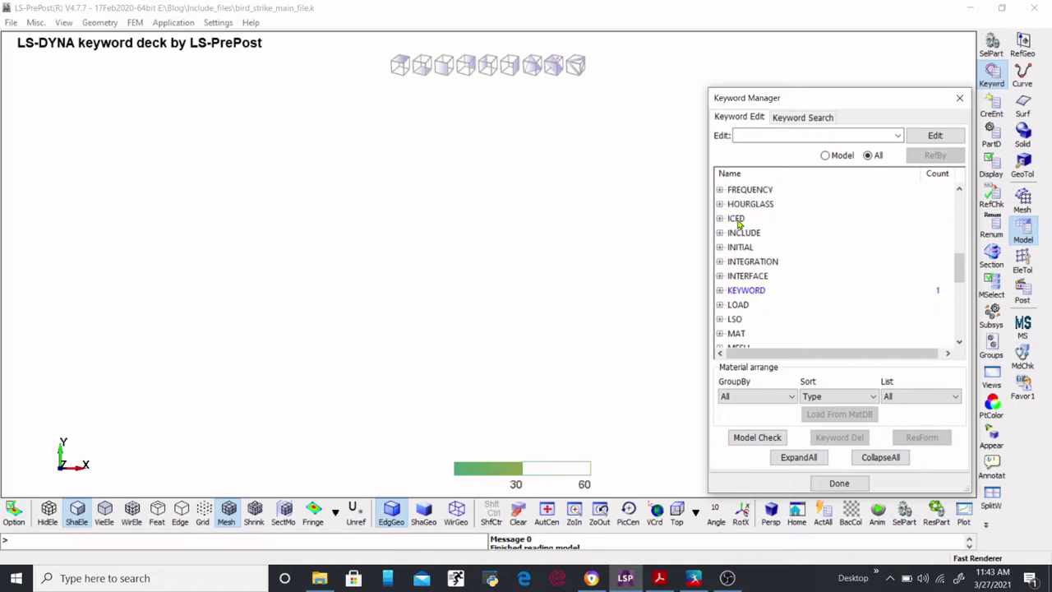
click(721, 232)
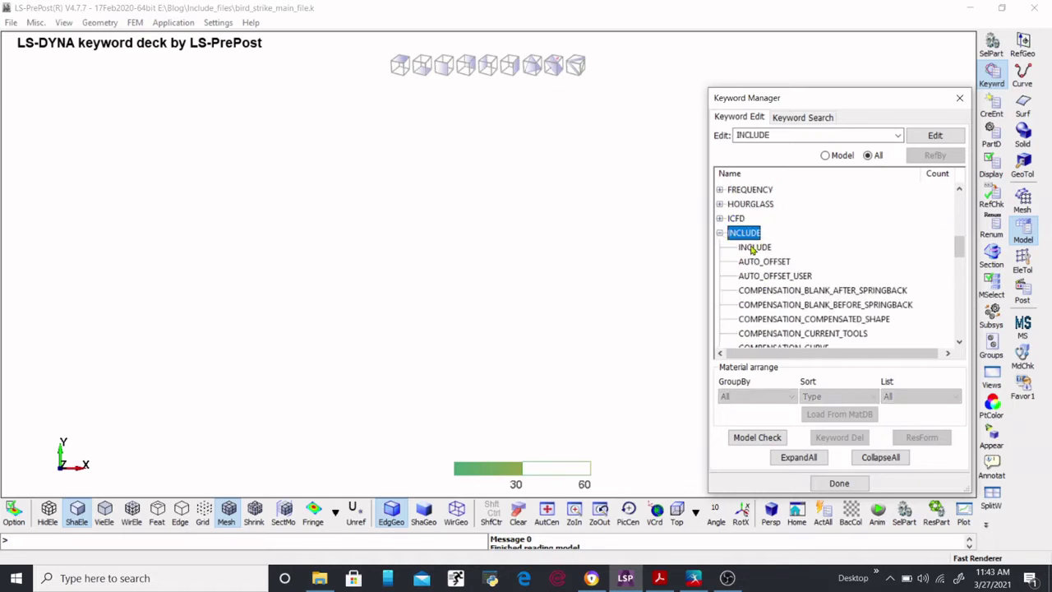
double_click(751, 249)
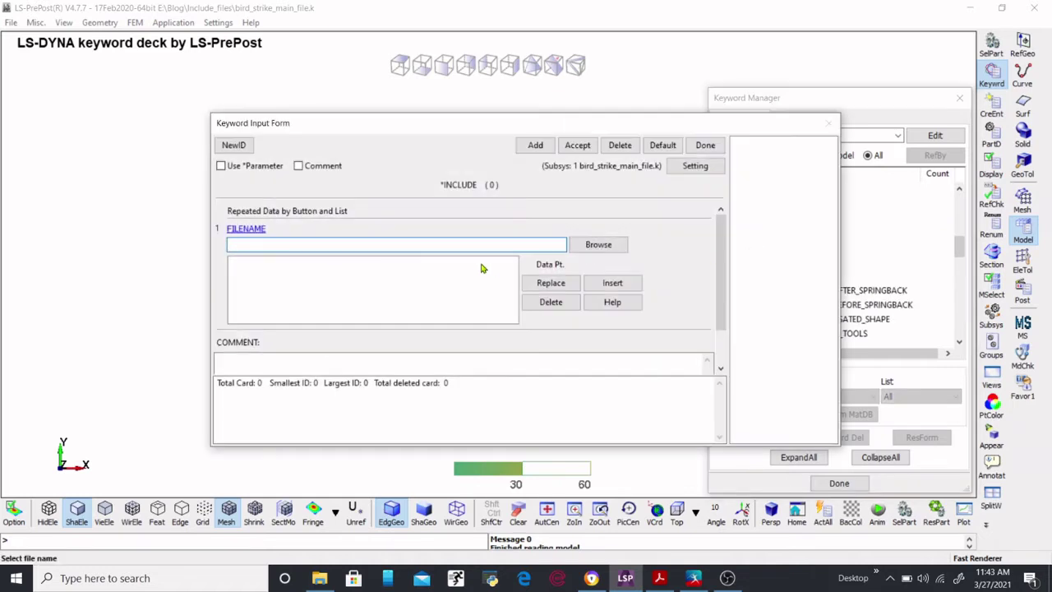
- Create an *INCLUDE card that references 1000_BIRD.k from the INCLUDE_FILES folder
click(611, 246)
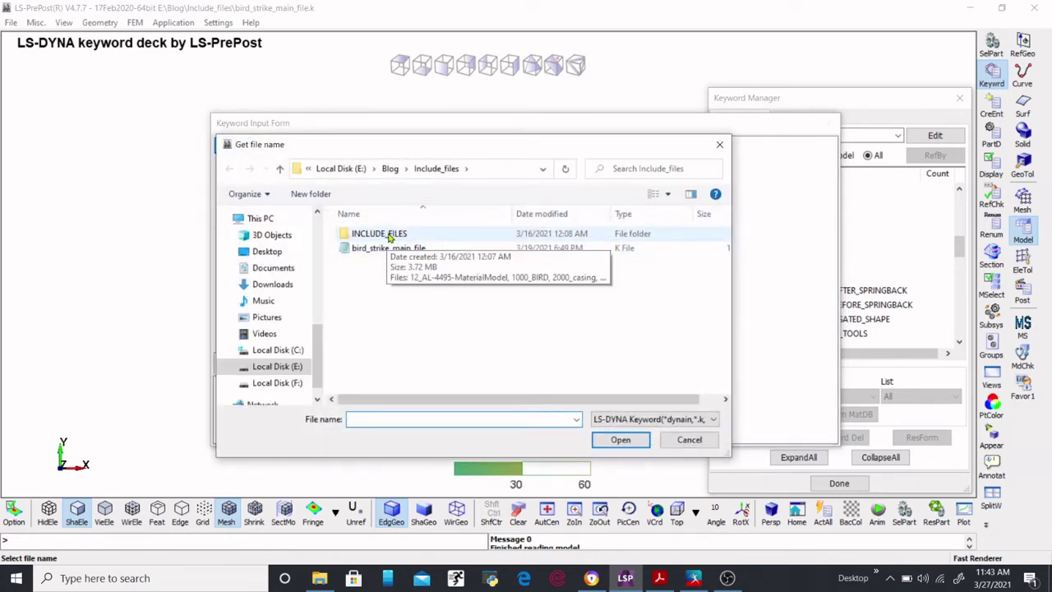
double_click(392, 236)
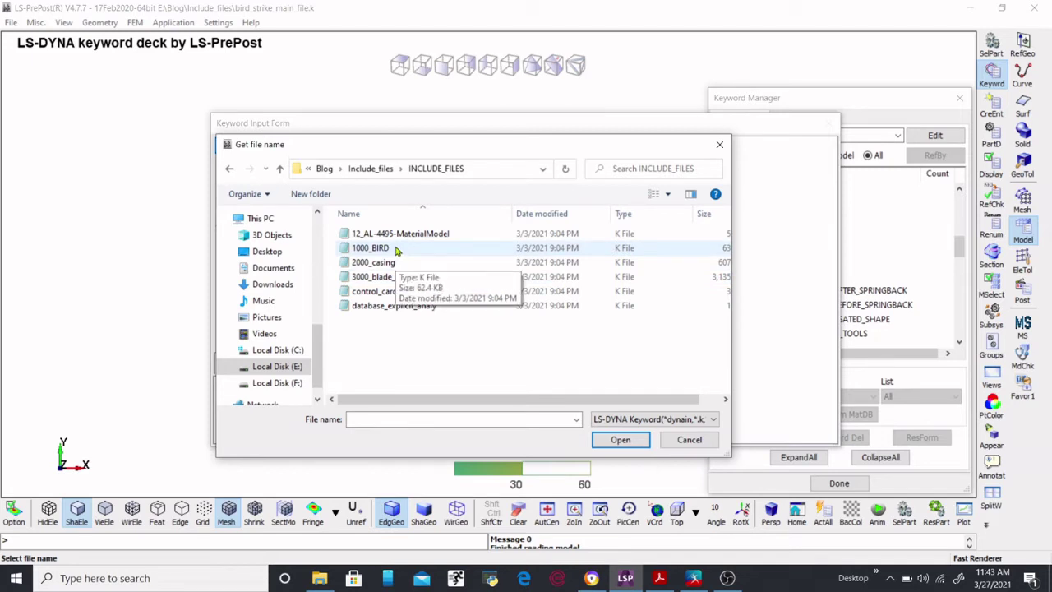
double_click(394, 249)
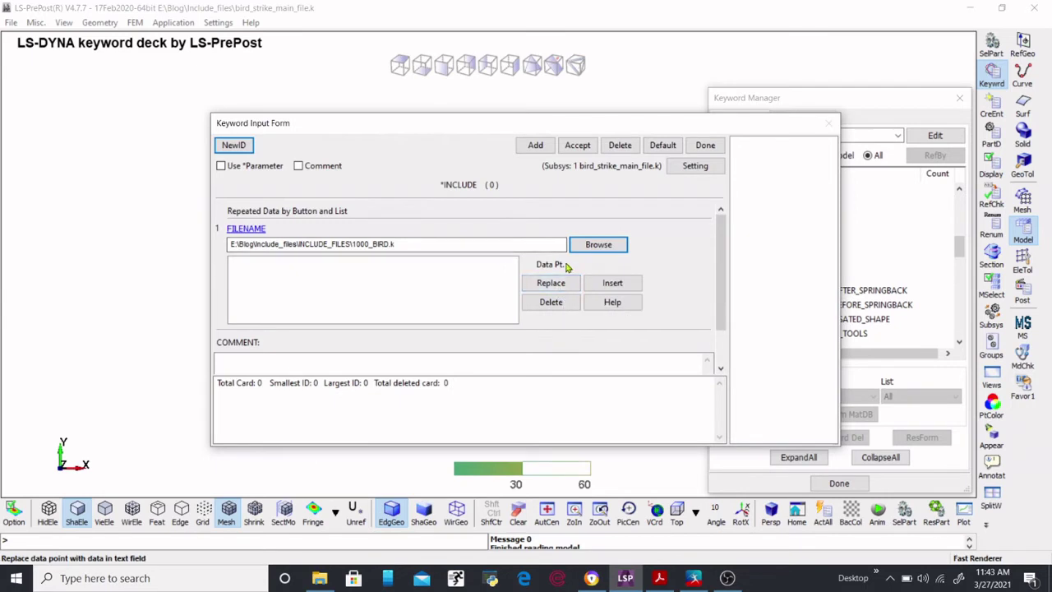
click(611, 285)
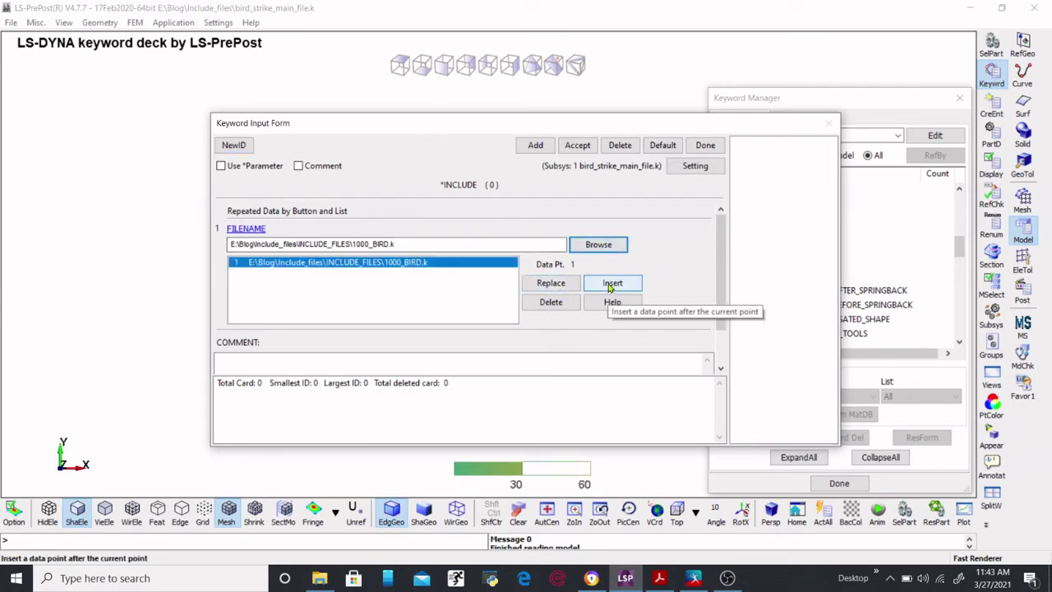
click(578, 144)
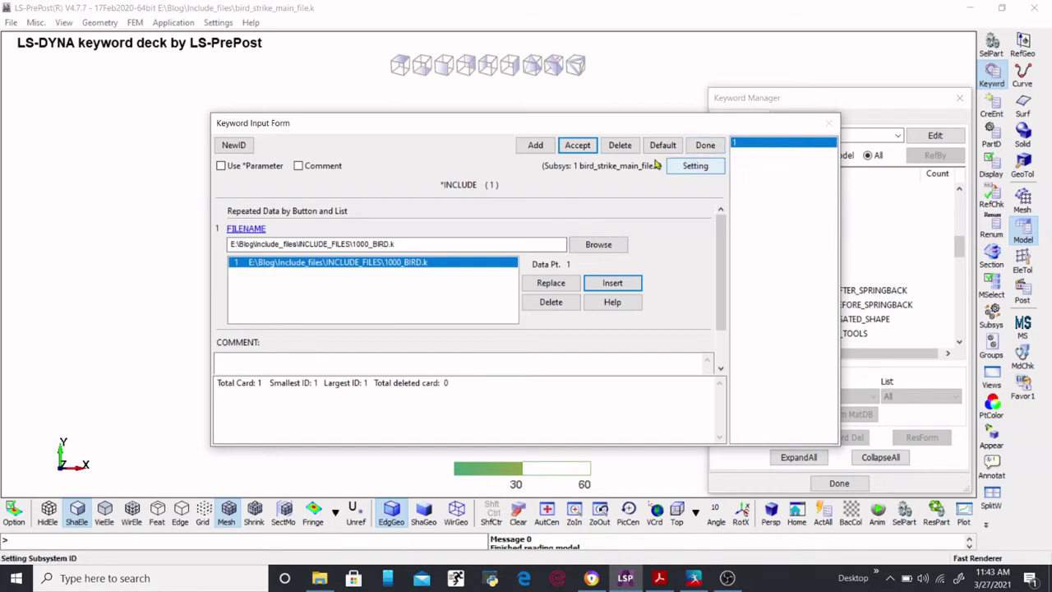
- Add a second *INCLUDE card referencing 2000_casing.k from the INCLUDE_FILES folder and close the keyword windows
click(536, 146)
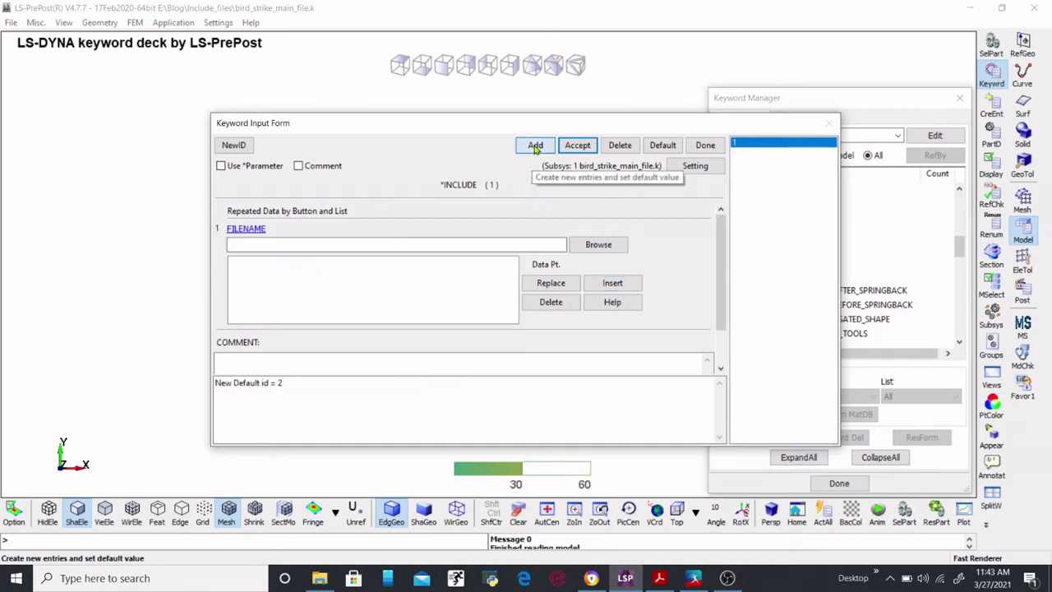
click(599, 244)
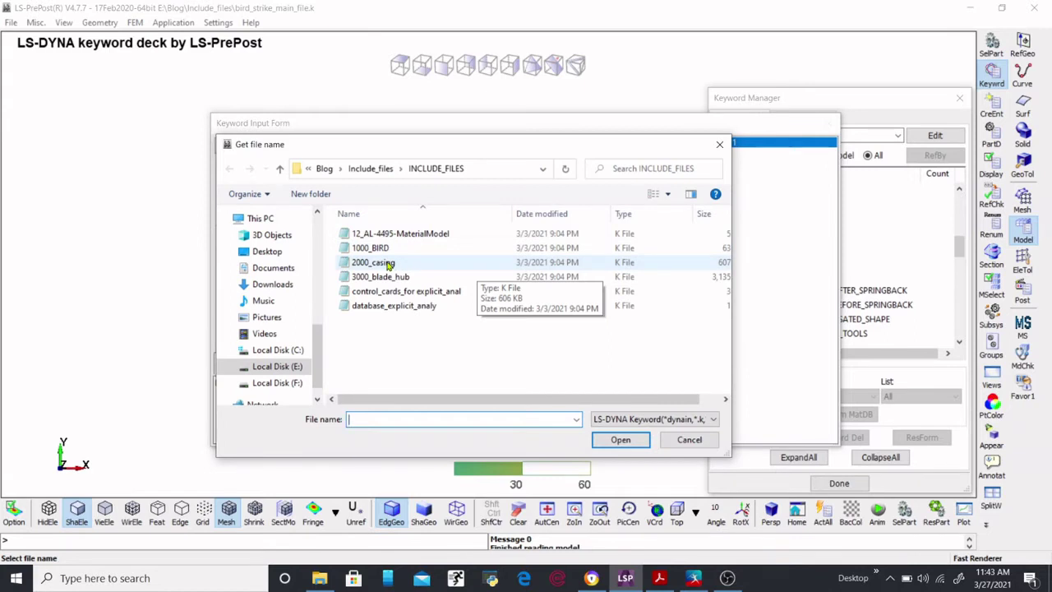
double_click(389, 263)
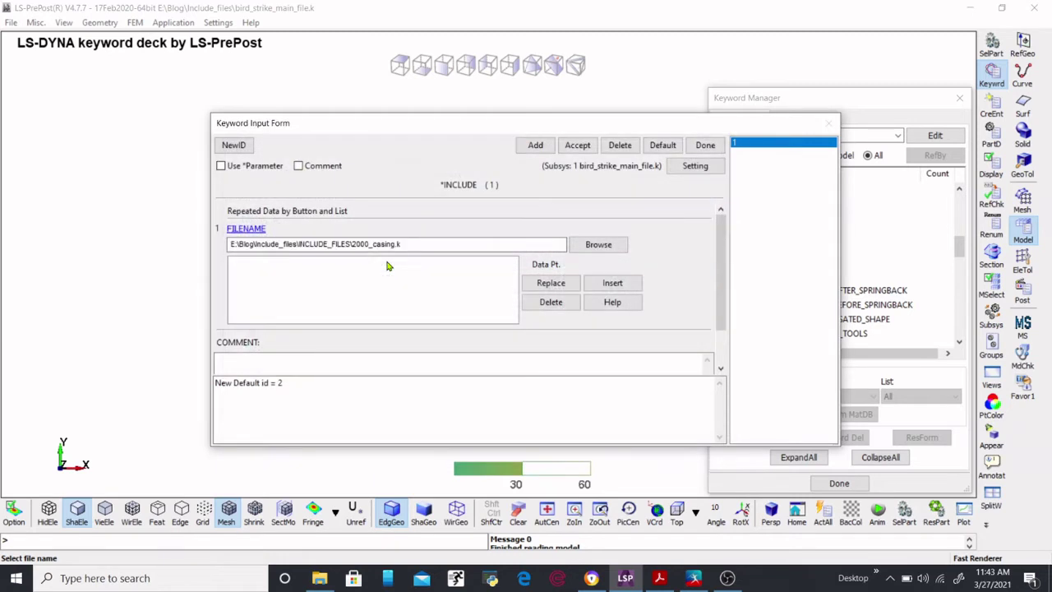
click(608, 284)
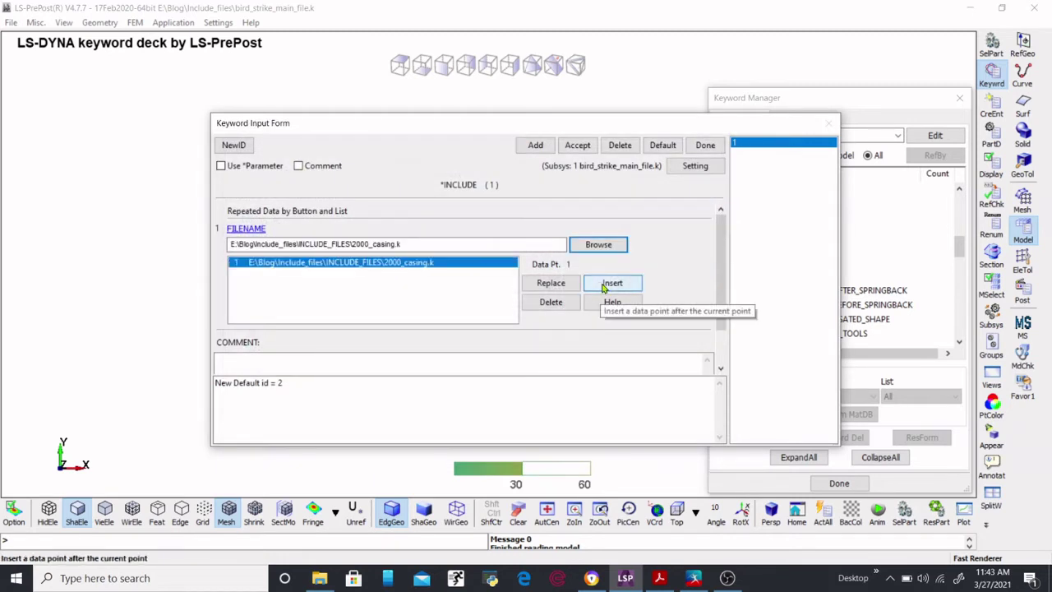
click(577, 145)
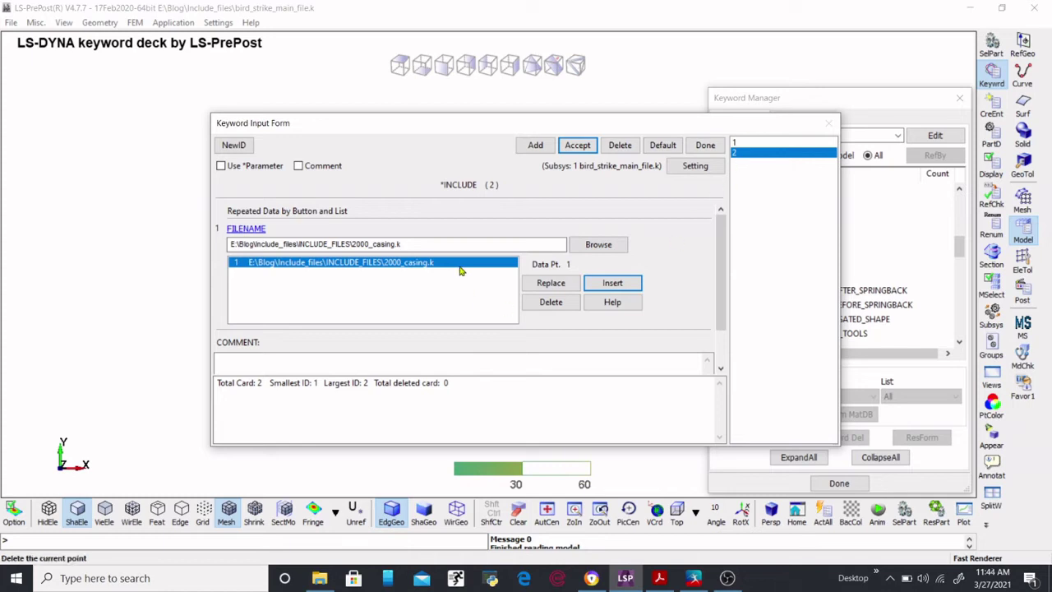
click(705, 145)
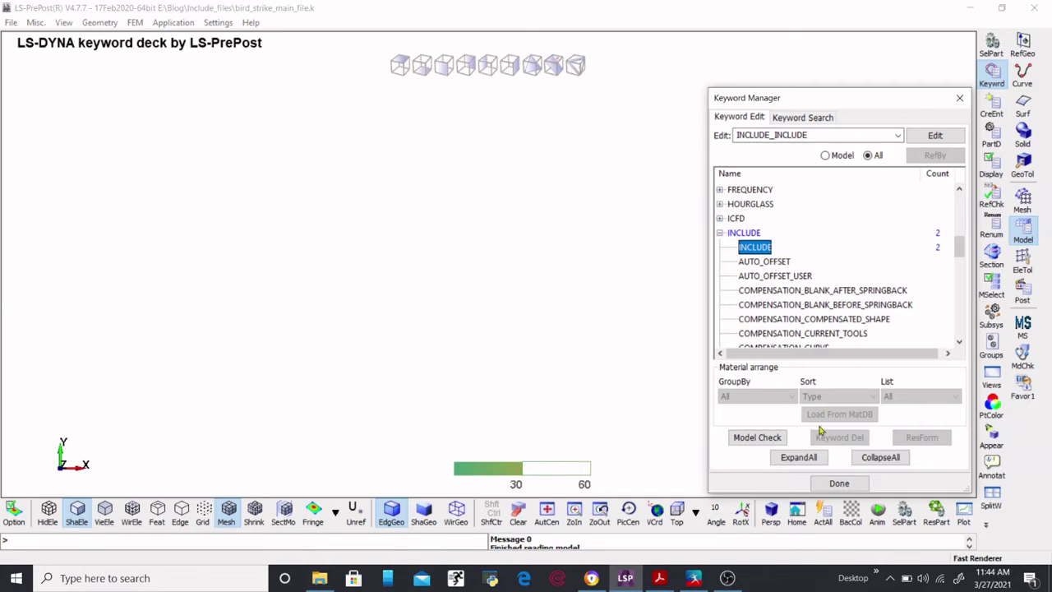
click(849, 483)
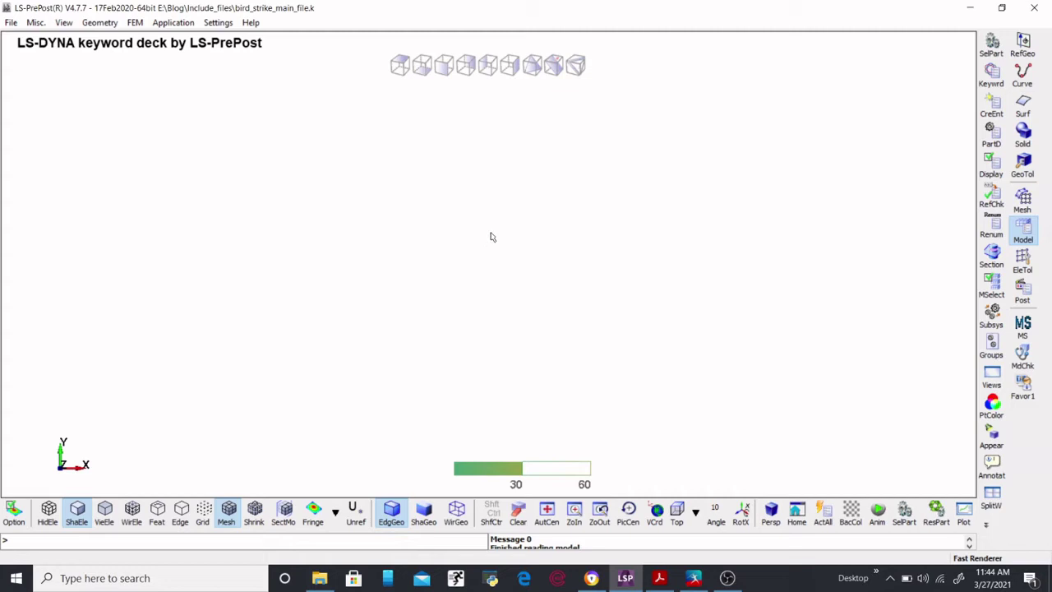
- Save the keyword deck over the existing bird_strike_main_file.k with output version V971_R11
click(11, 22)
mouse_move(45, 105)
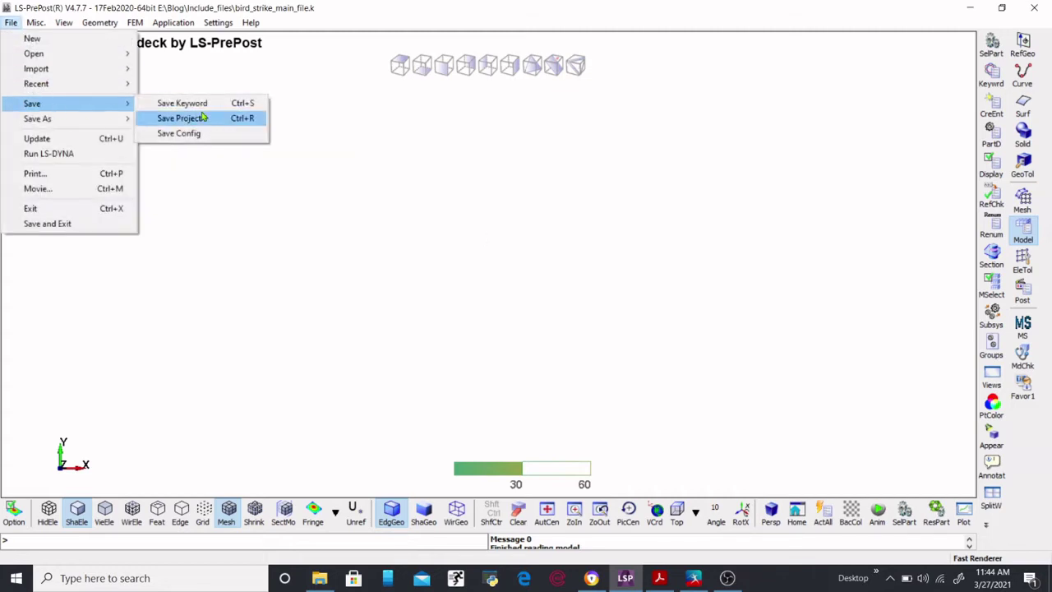
click(183, 103)
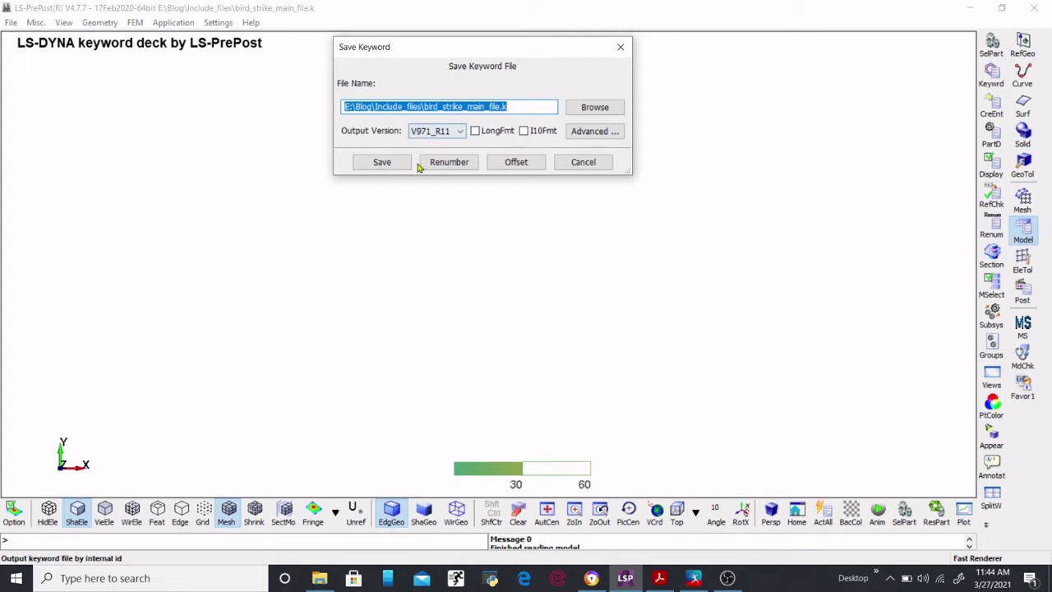
click(391, 164)
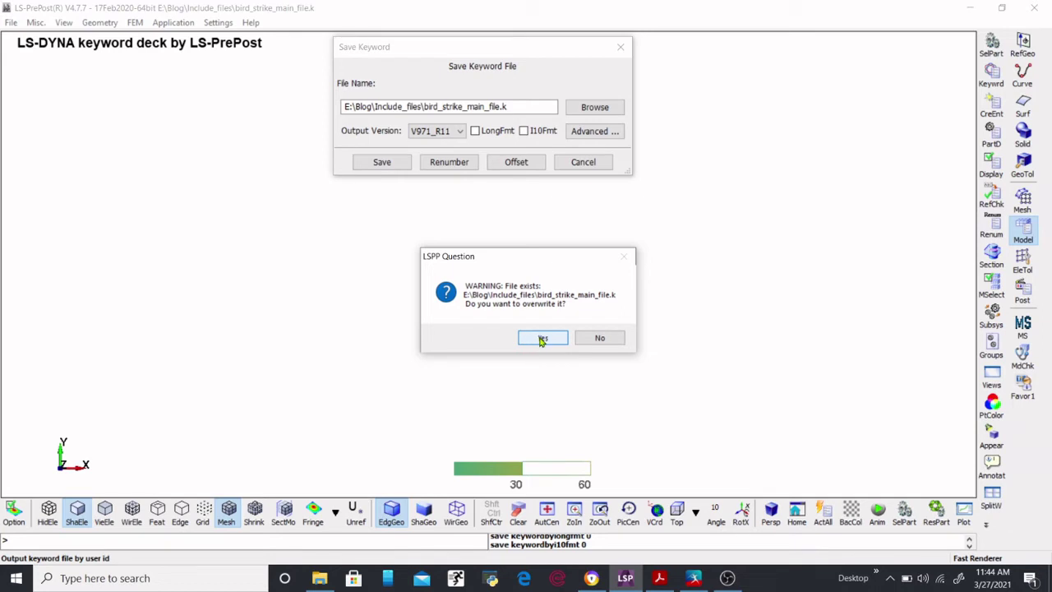
click(542, 338)
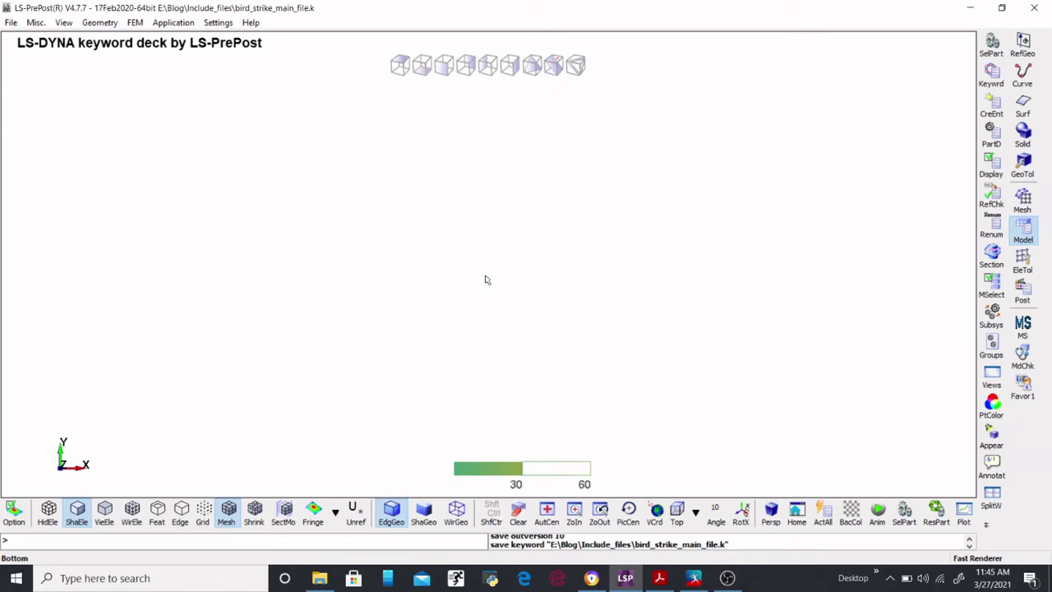
- Restart the program and open the keyword file bird_strike_main_file.k from the Include_files folder
click(1041, 7)
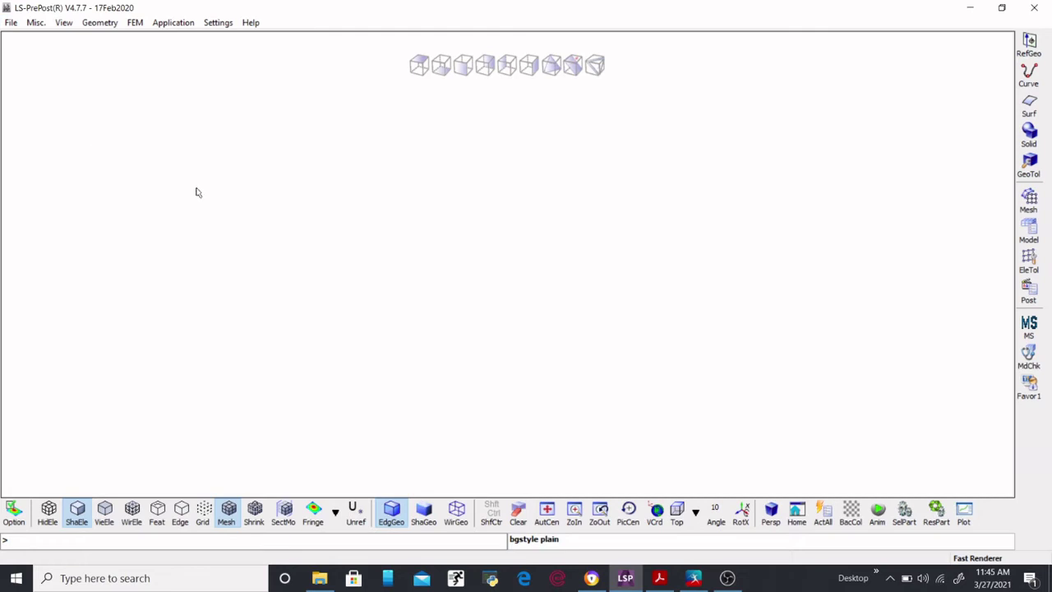
click(11, 23)
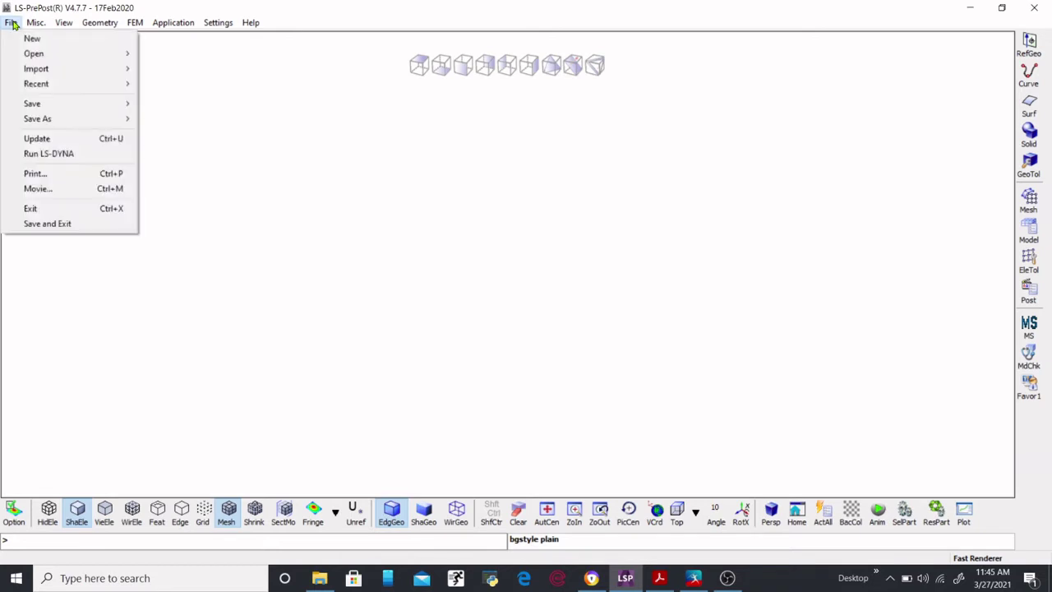
mouse_move(45, 71)
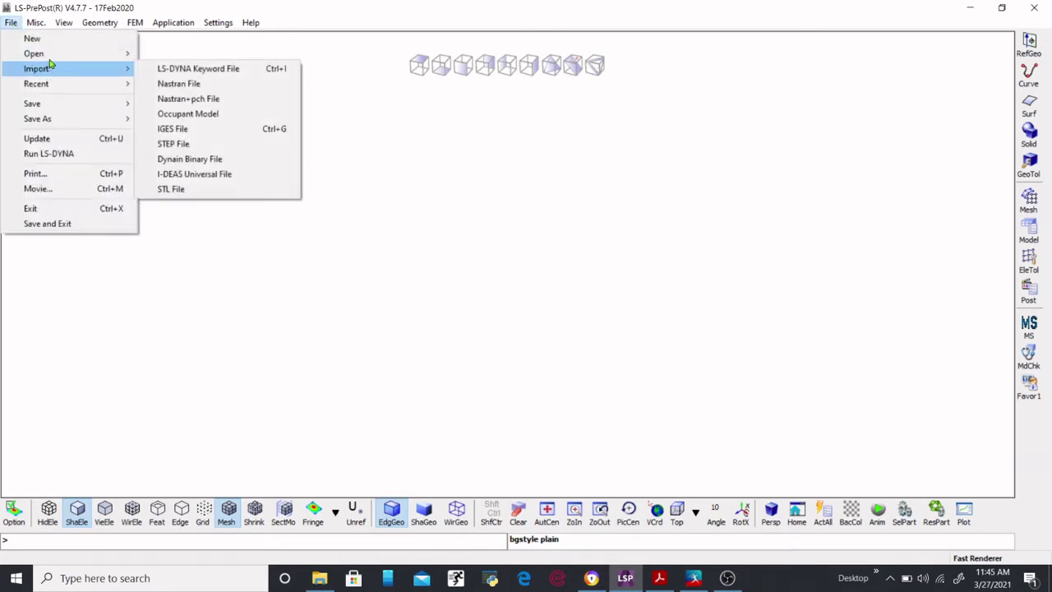
mouse_move(56, 53)
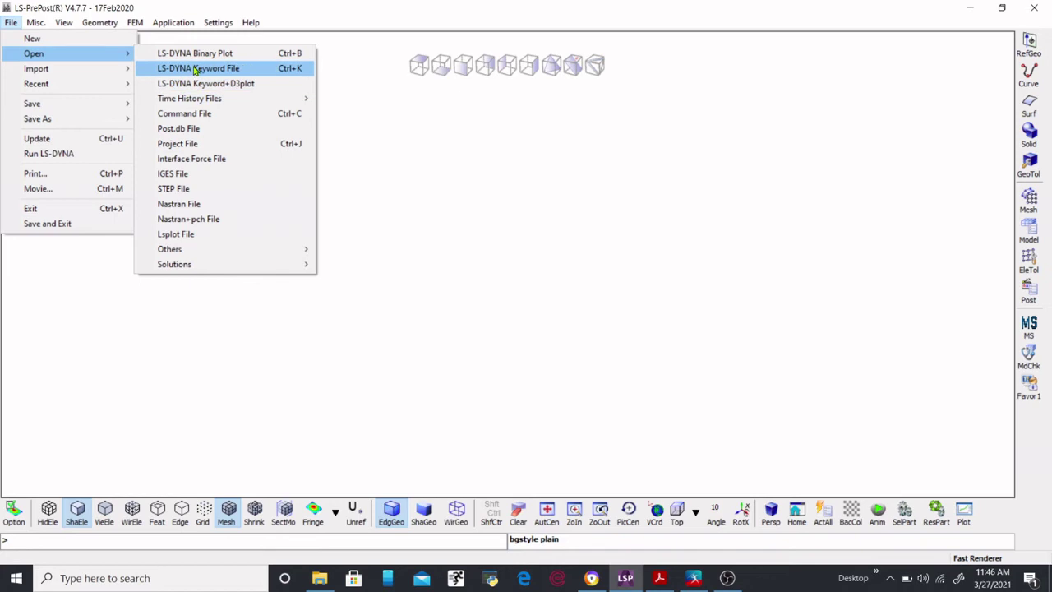
click(198, 70)
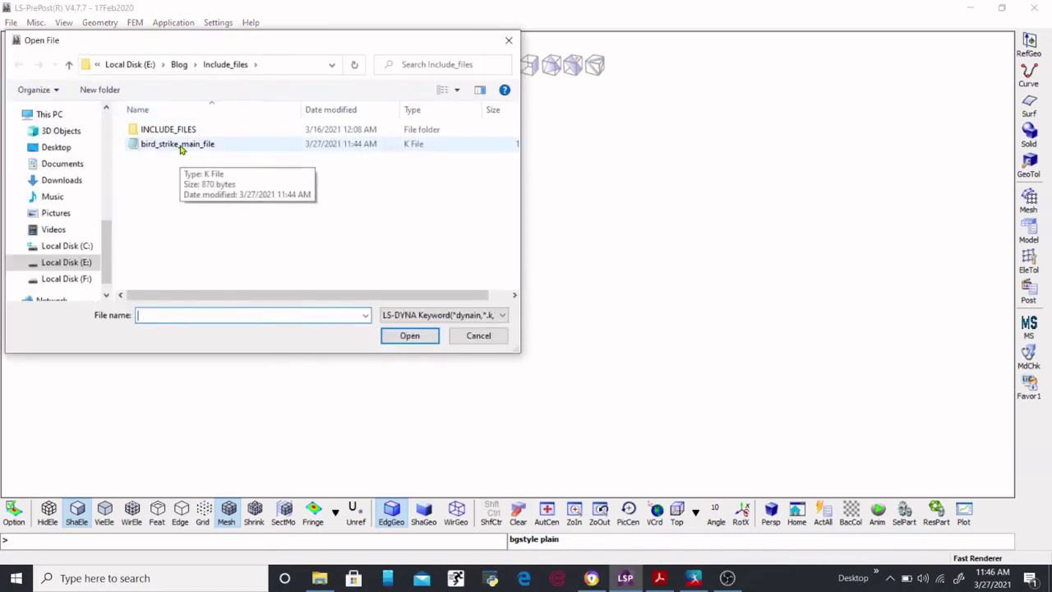
double_click(179, 146)
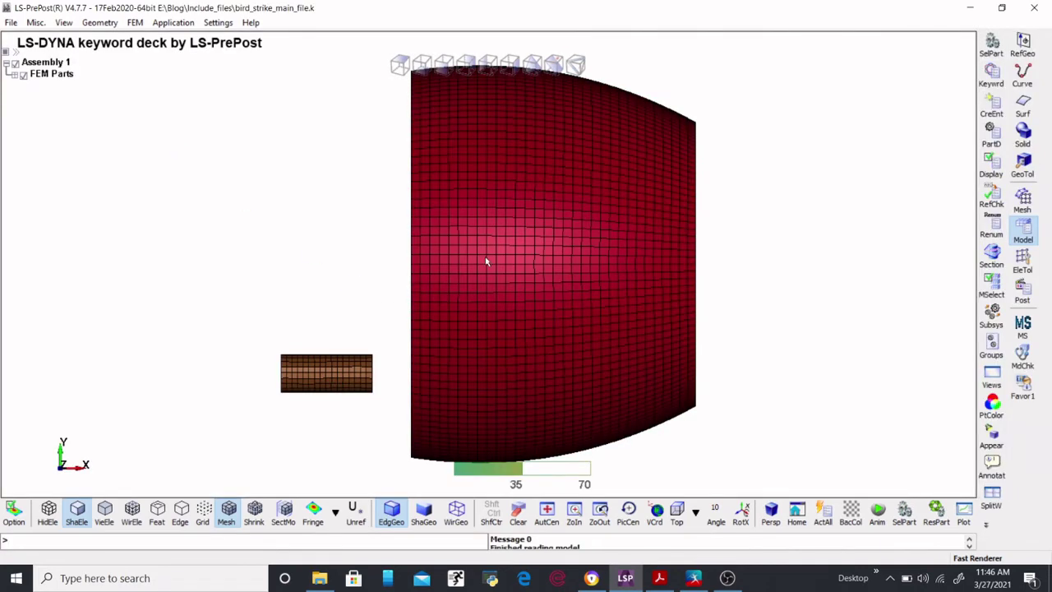
- Examine the included bird and casing meshes from an angled view, both up close and as a whole
drag(488, 238, 485, 301)
scroll(517, 263, up, 2)
scroll(406, 343, down, 3)
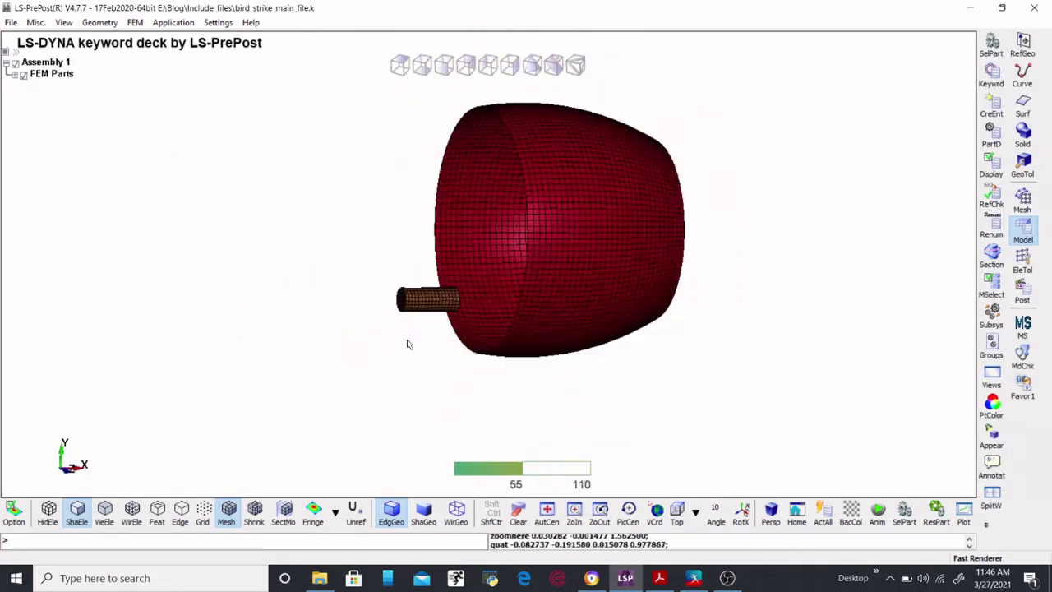
scroll(459, 298, up, 4)
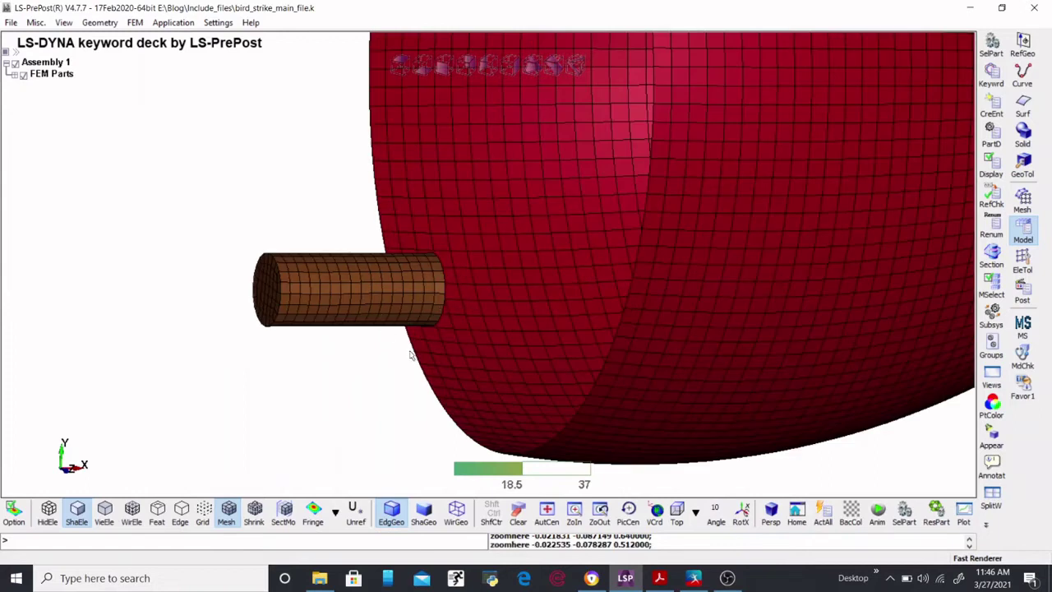
scroll(435, 341, down, 3)
scroll(463, 331, up, 3)
scroll(505, 319, down, 2)
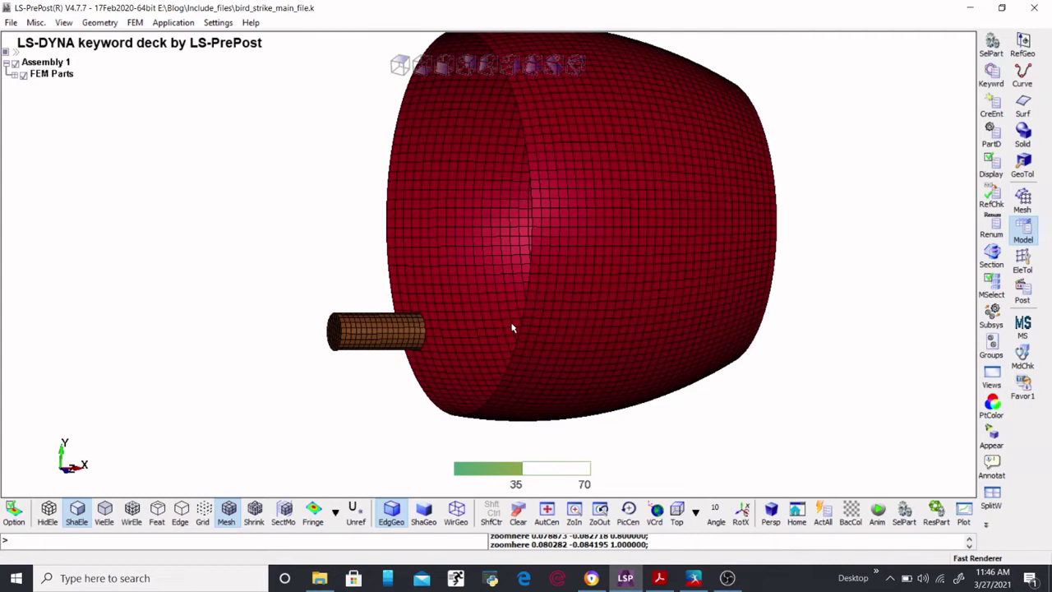
scroll(559, 323, down, 2)
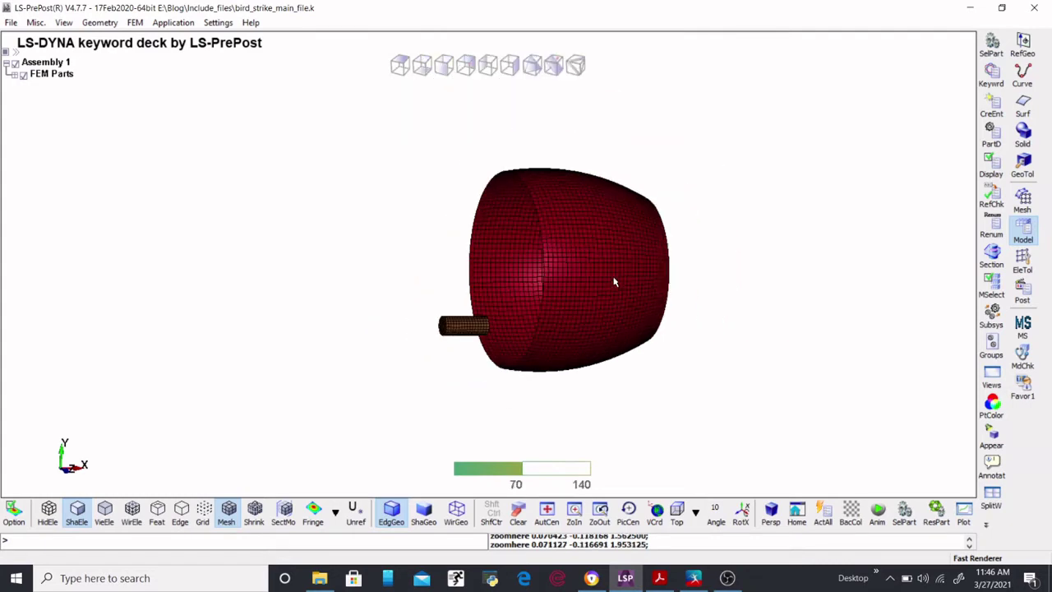
- Add a third *INCLUDE card referencing 3000_blade_hub.k from the INCLUDE_FILES folder and close the keyword windows
click(989, 76)
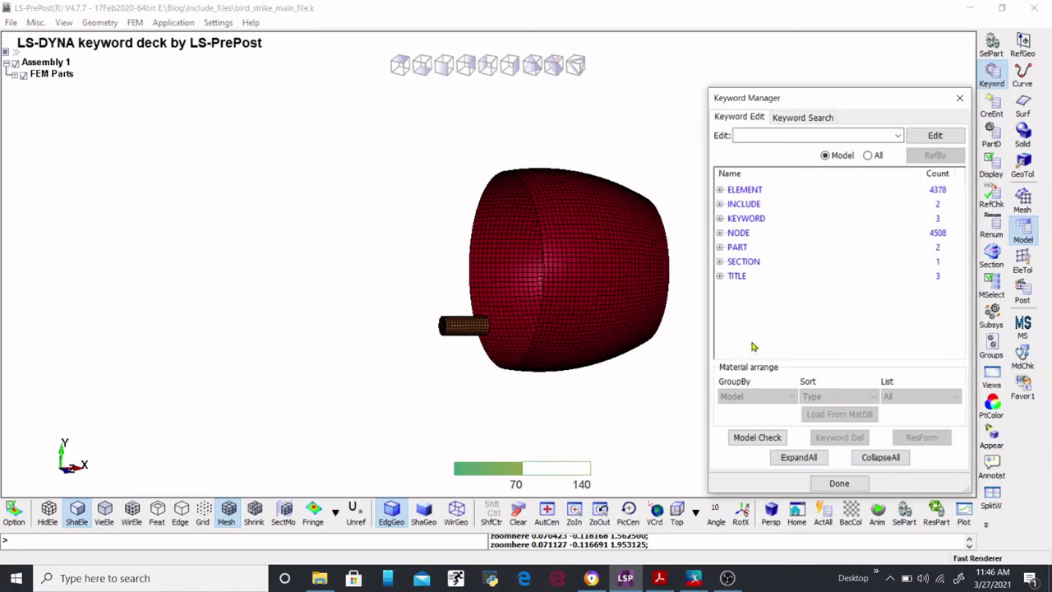
double_click(739, 205)
double_click(765, 220)
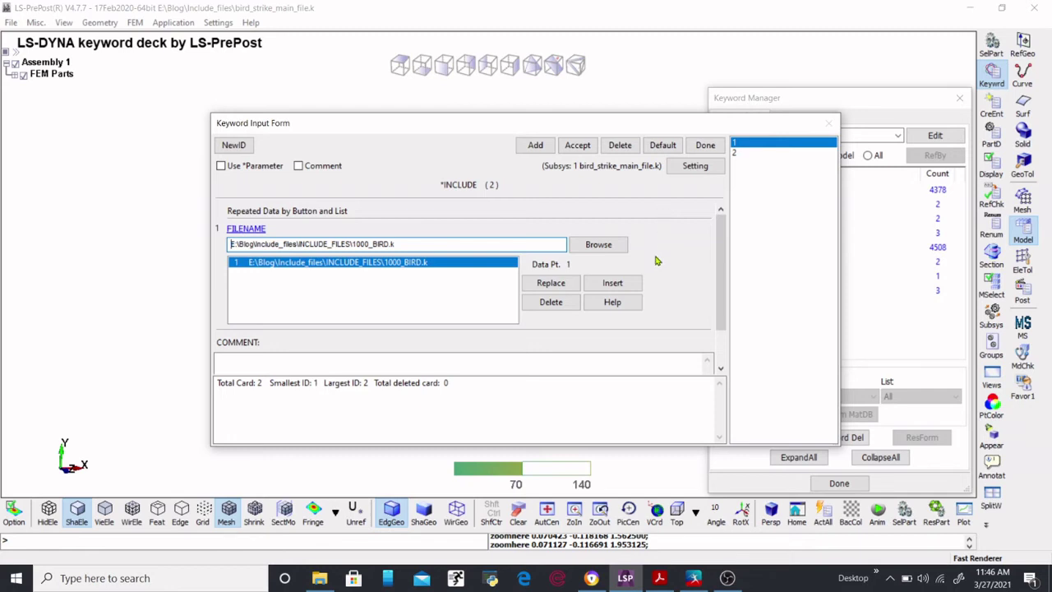
click(535, 145)
click(599, 244)
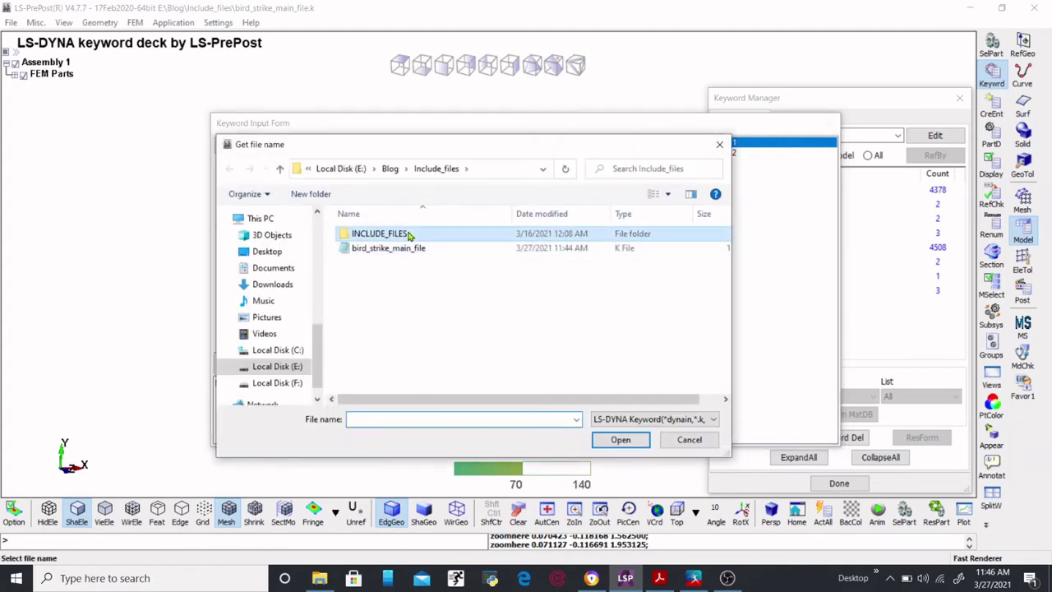
double_click(403, 234)
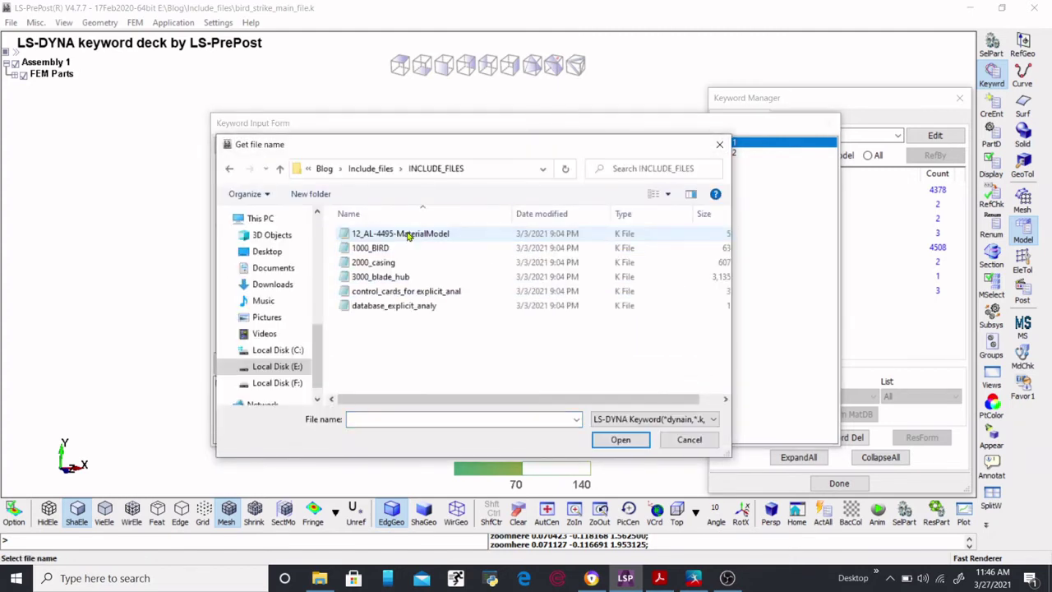
double_click(396, 278)
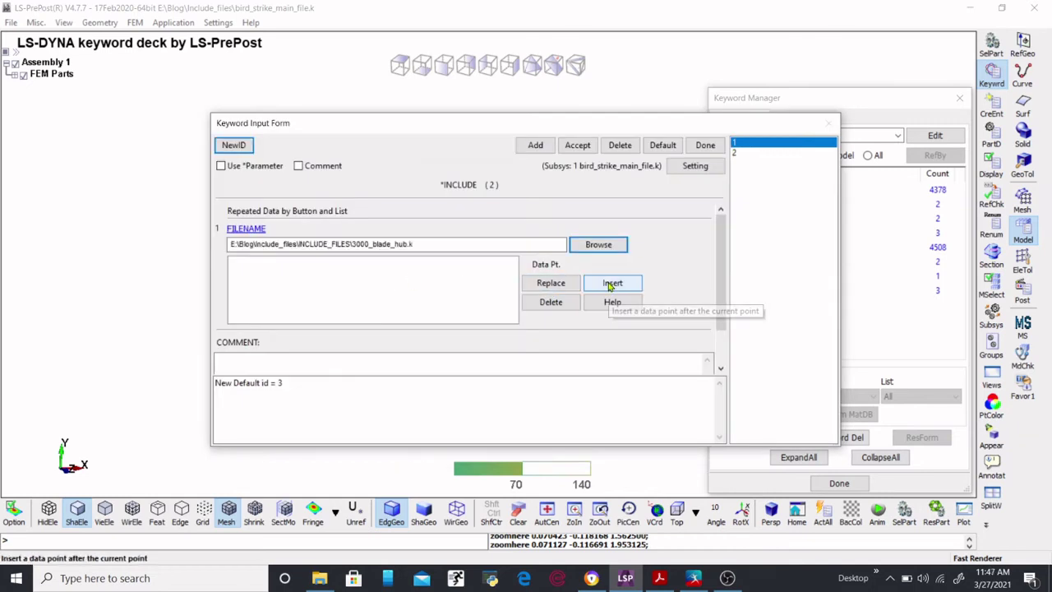
click(606, 284)
click(578, 145)
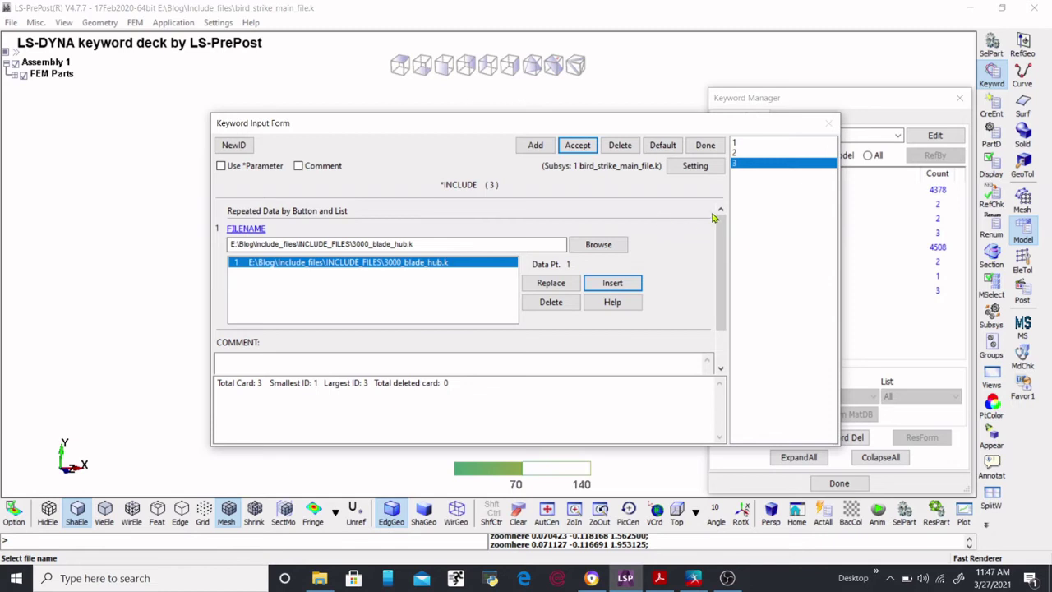
click(704, 145)
click(839, 484)
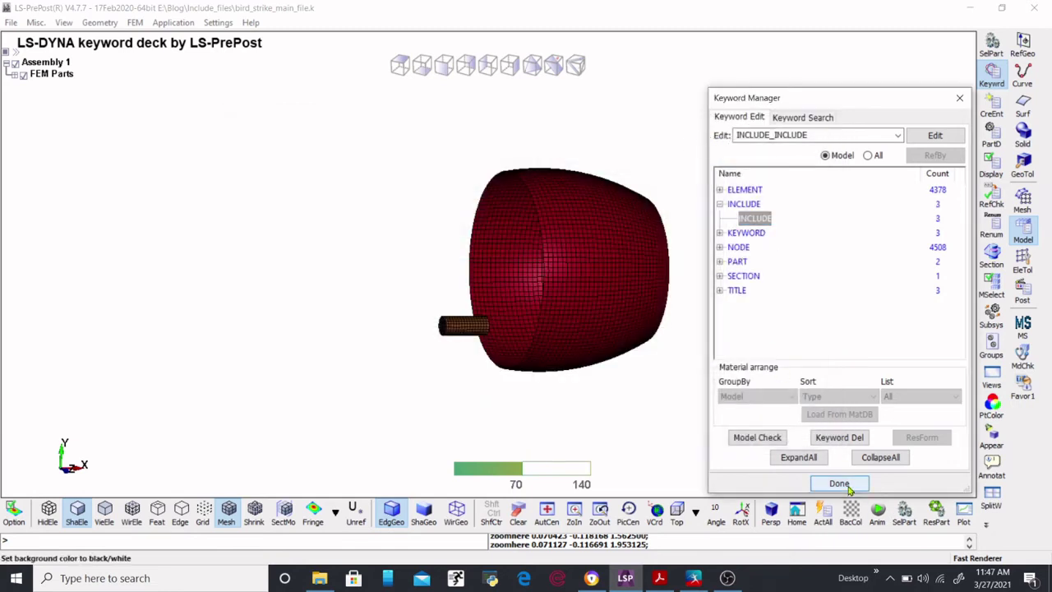
click(12, 22)
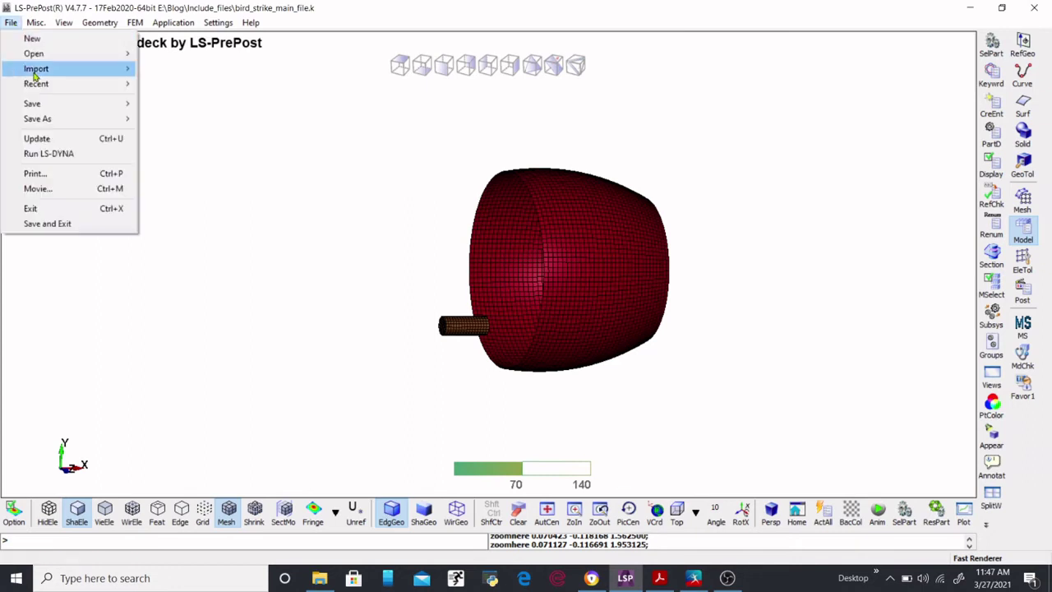
mouse_move(50, 104)
click(184, 105)
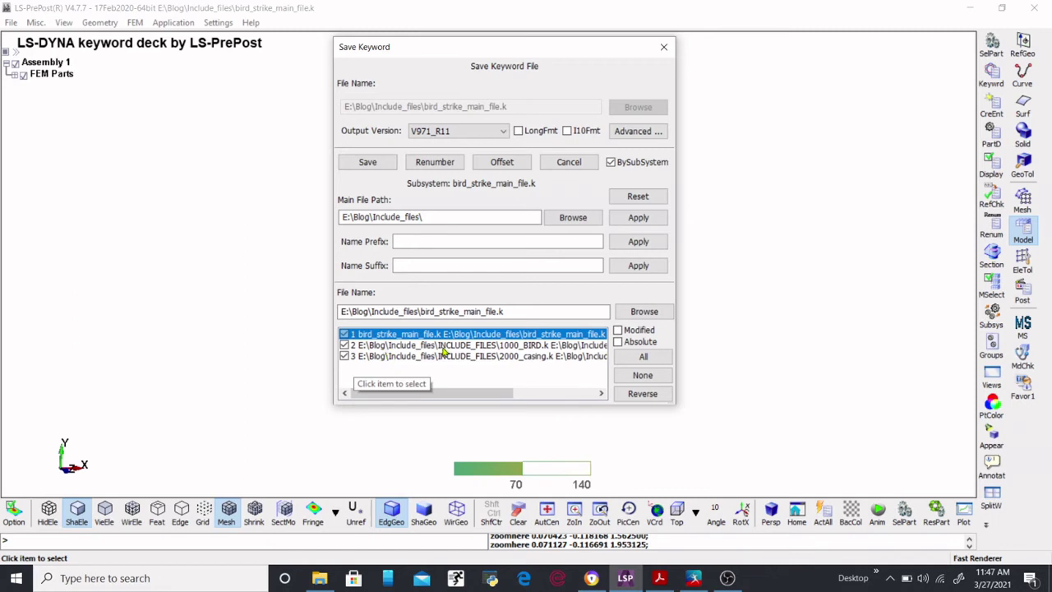
click(344, 356)
click(343, 345)
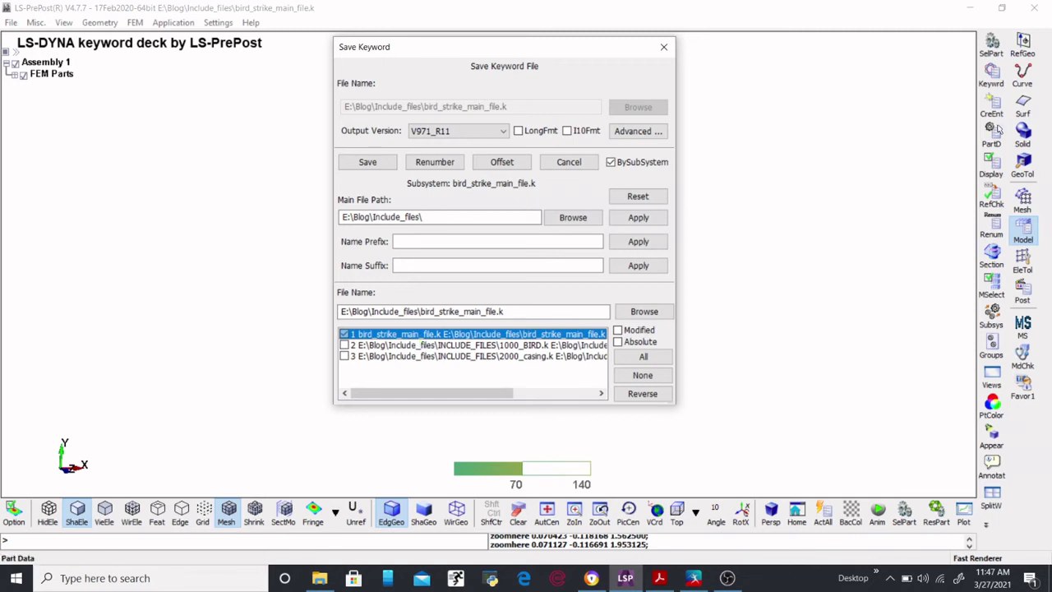
- Check the subsystem assignment of the 1000_BIRD.k and 3000_blade_hub.k *INCLUDE cards against the subsystem list
click(992, 74)
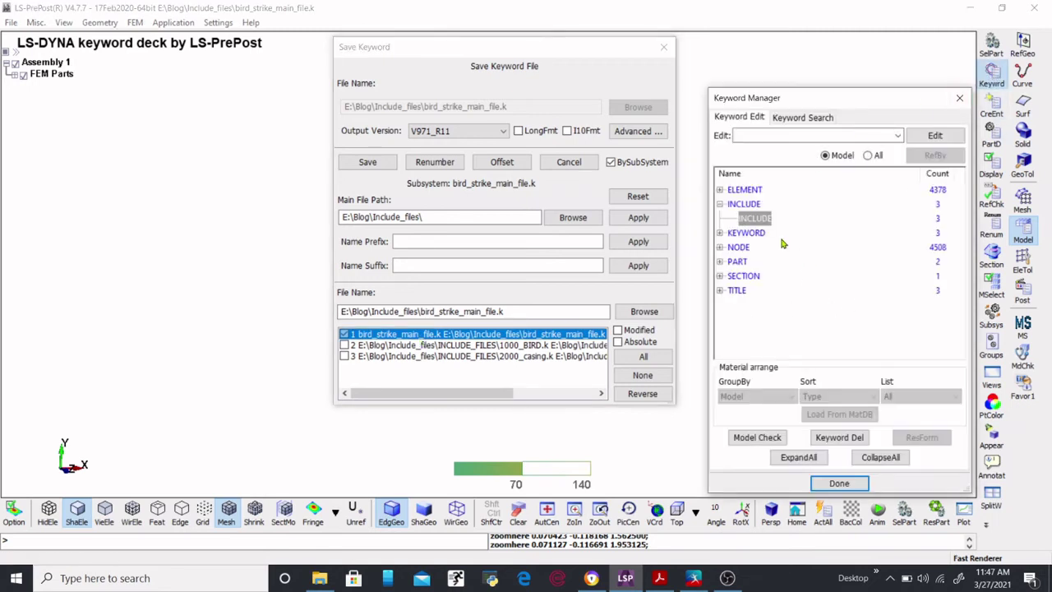
double_click(753, 218)
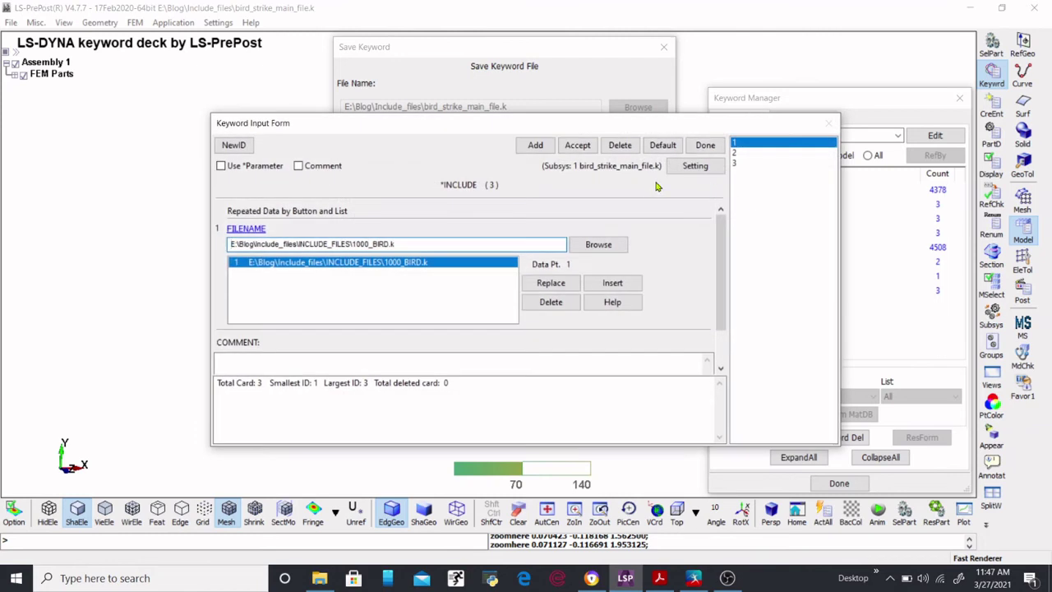
click(696, 167)
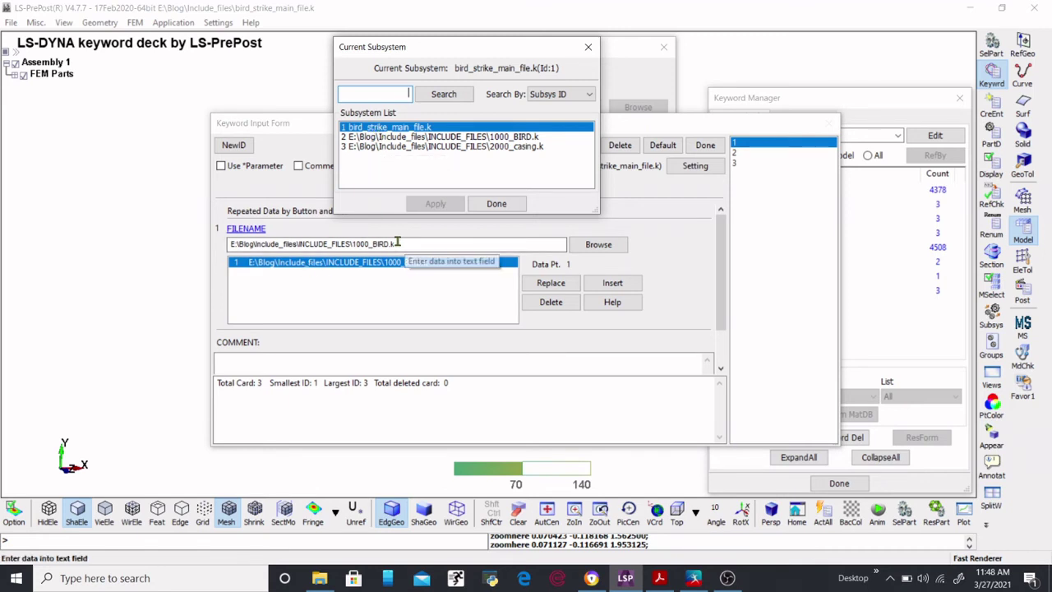
click(744, 164)
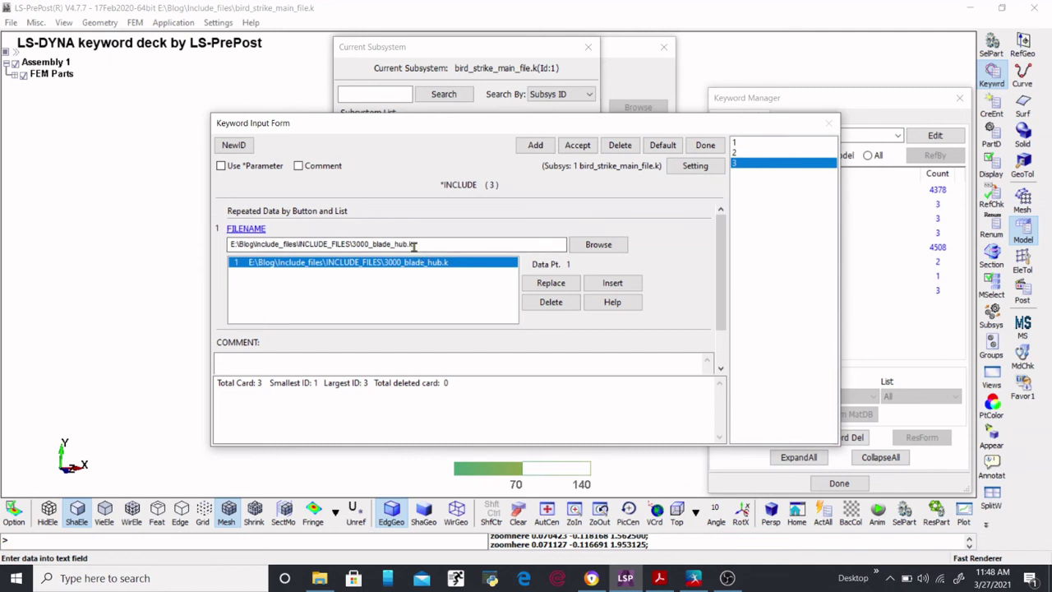
click(690, 166)
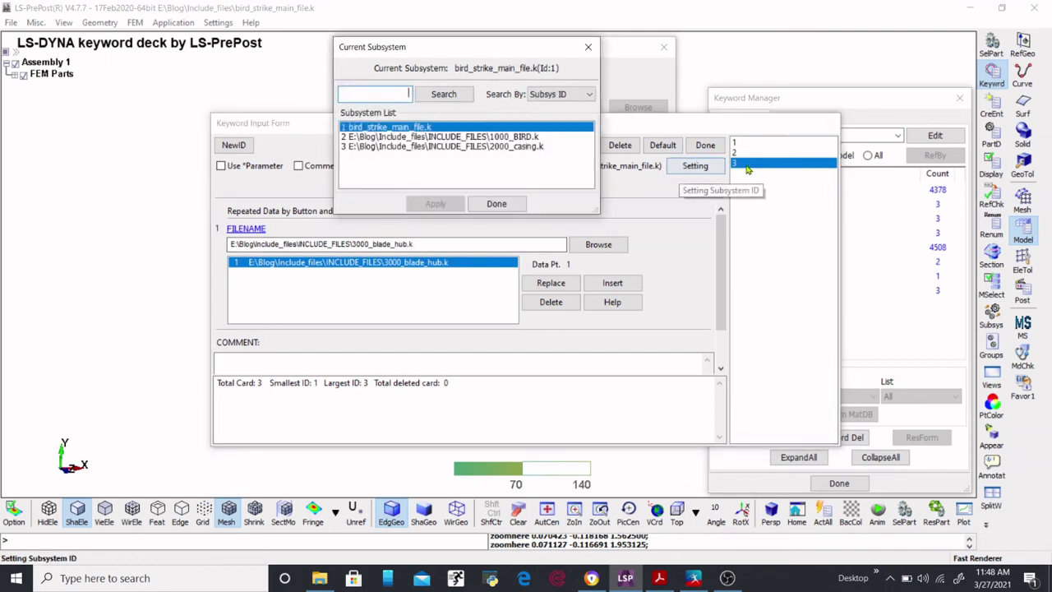
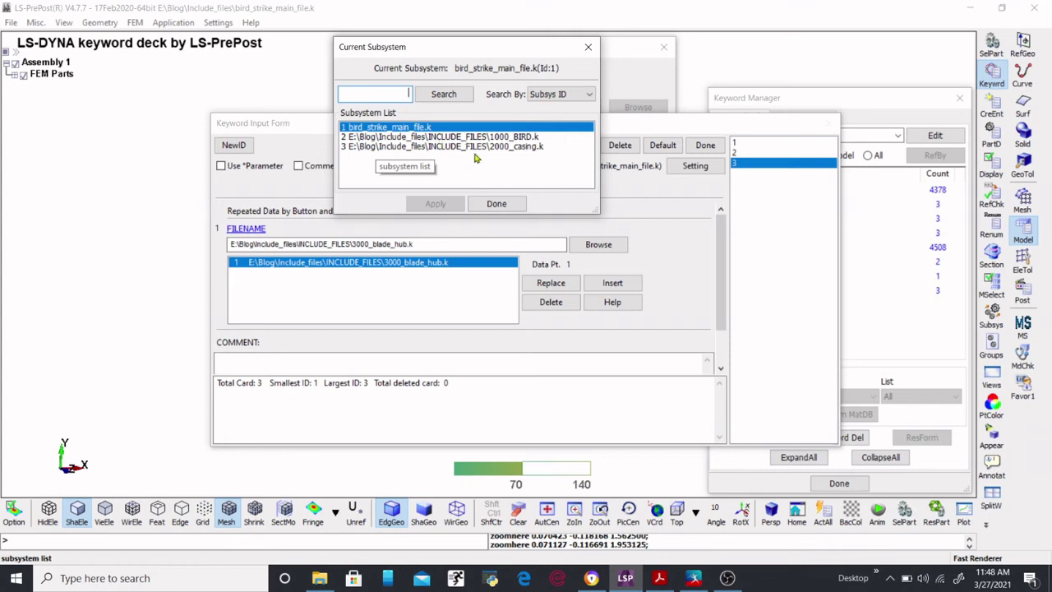
click(496, 204)
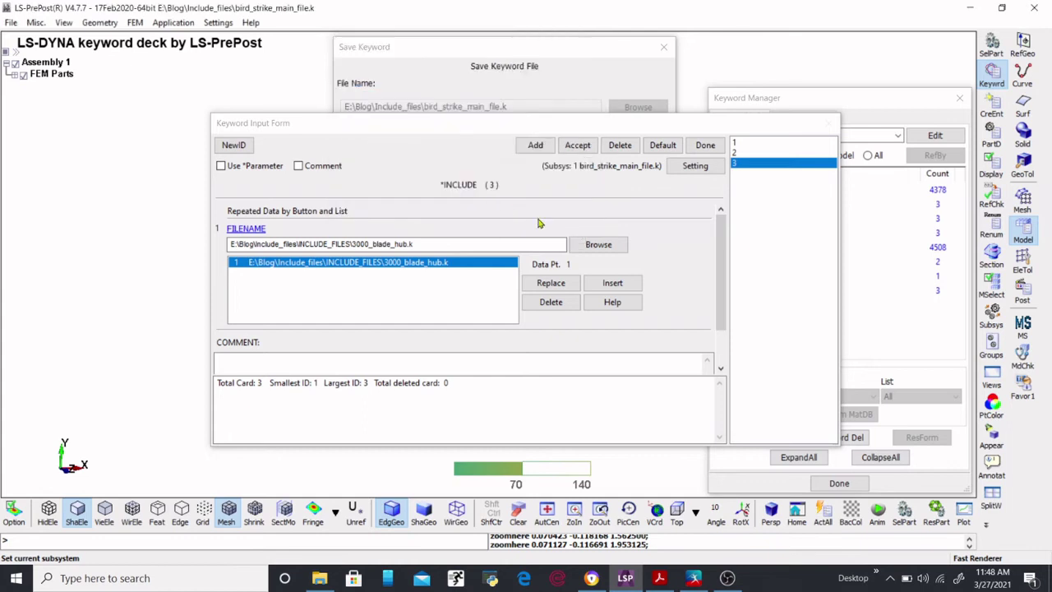
click(706, 147)
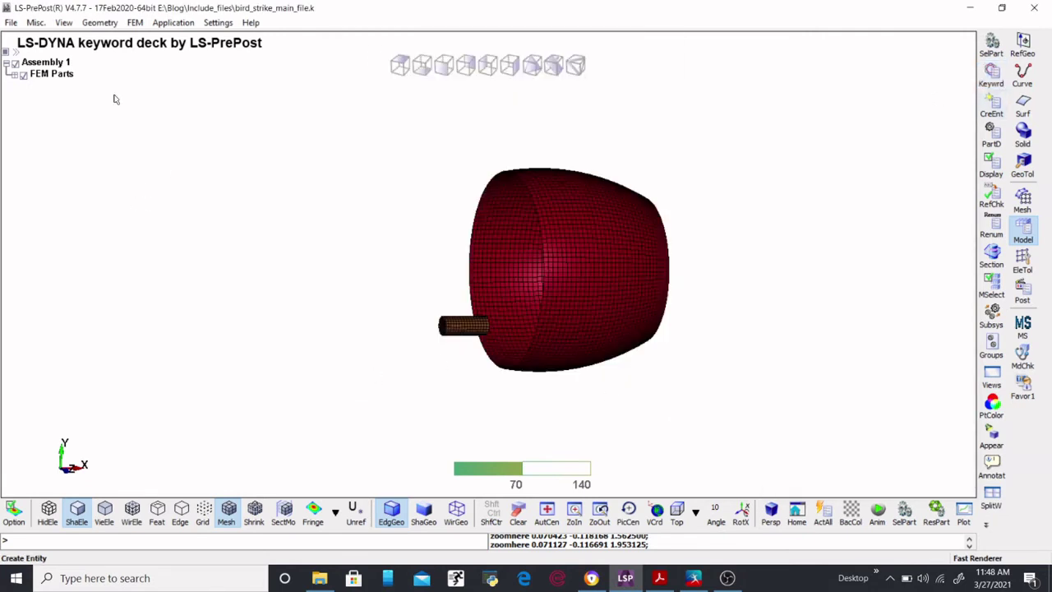
- Save the keyword deck by subsystem, writing only bird_strike_main_file.k and excluding the 1000_BIRD.k and 2000_casing.k subsystems
click(11, 23)
mouse_move(25, 104)
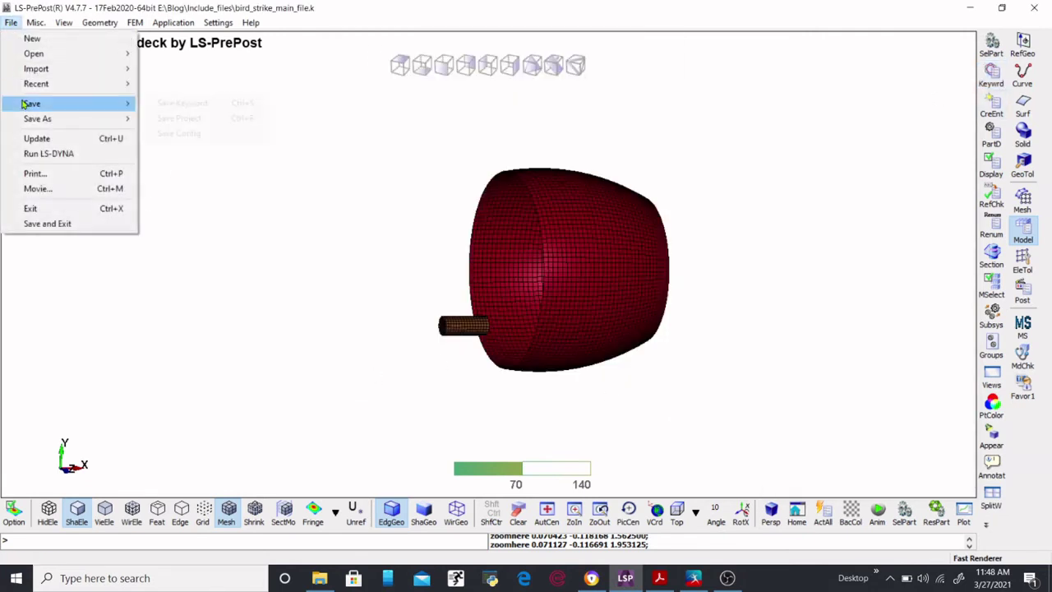
click(185, 106)
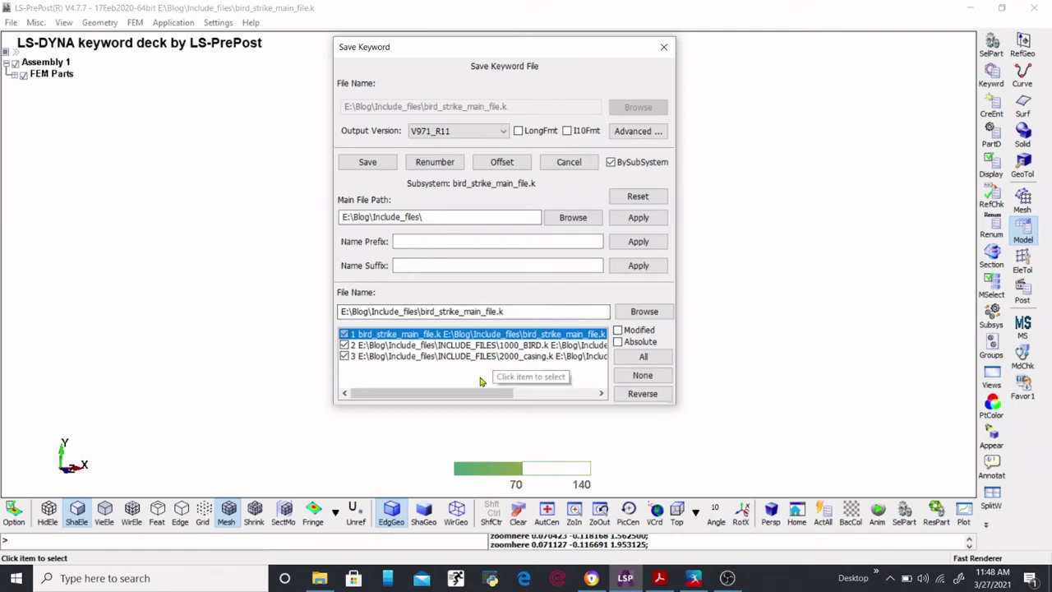
click(346, 357)
click(345, 346)
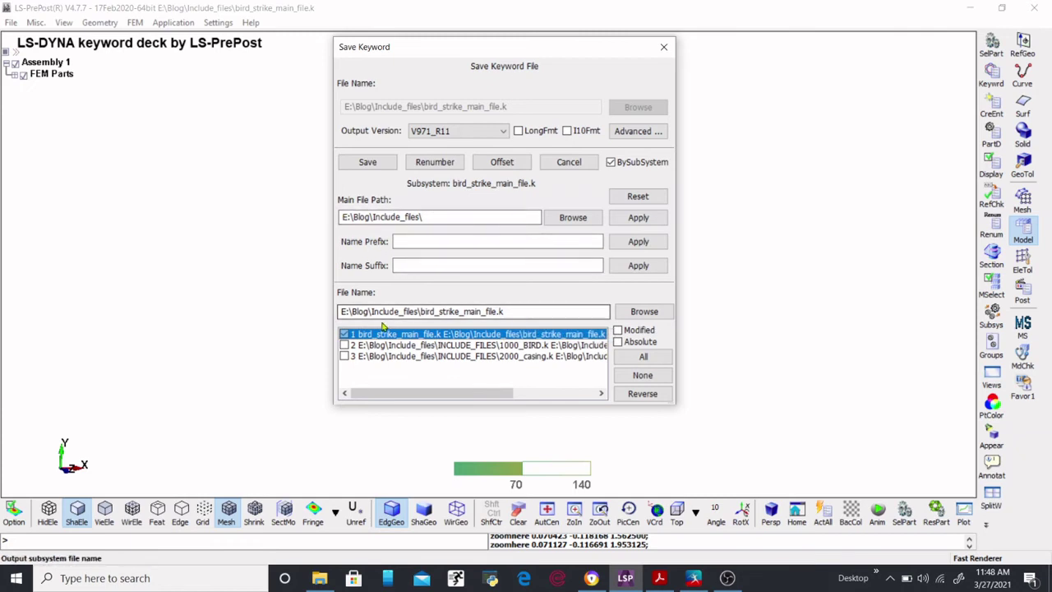
click(419, 311)
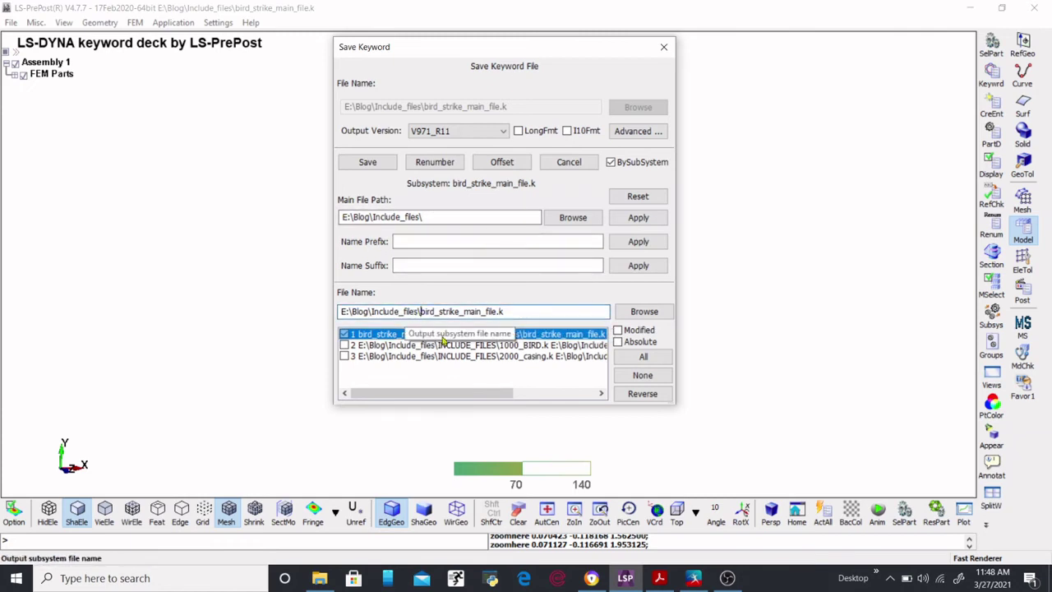
click(383, 165)
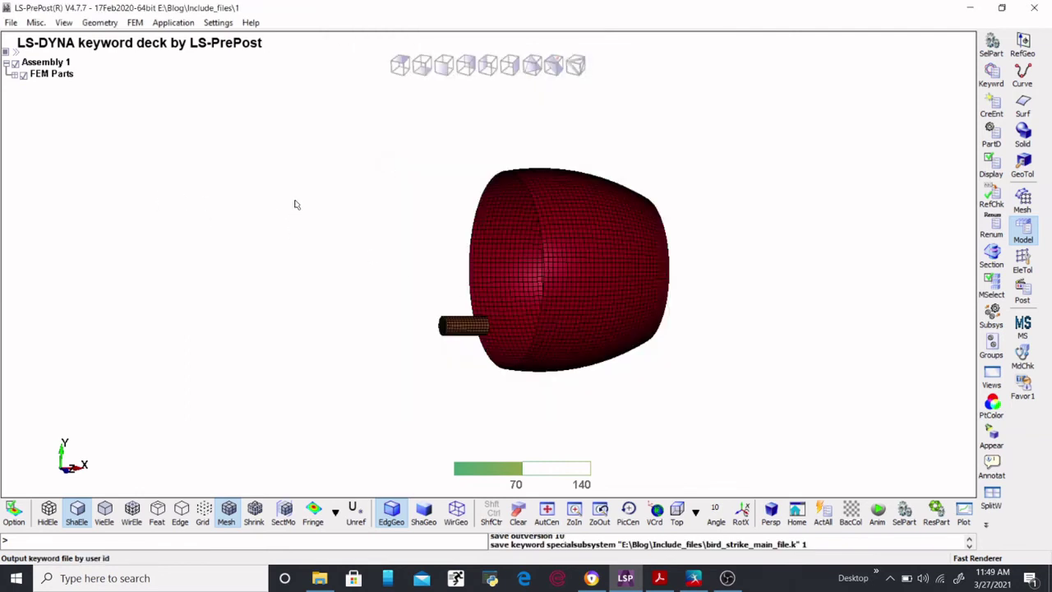
scroll(567, 310, up, 2)
scroll(589, 301, down, 1)
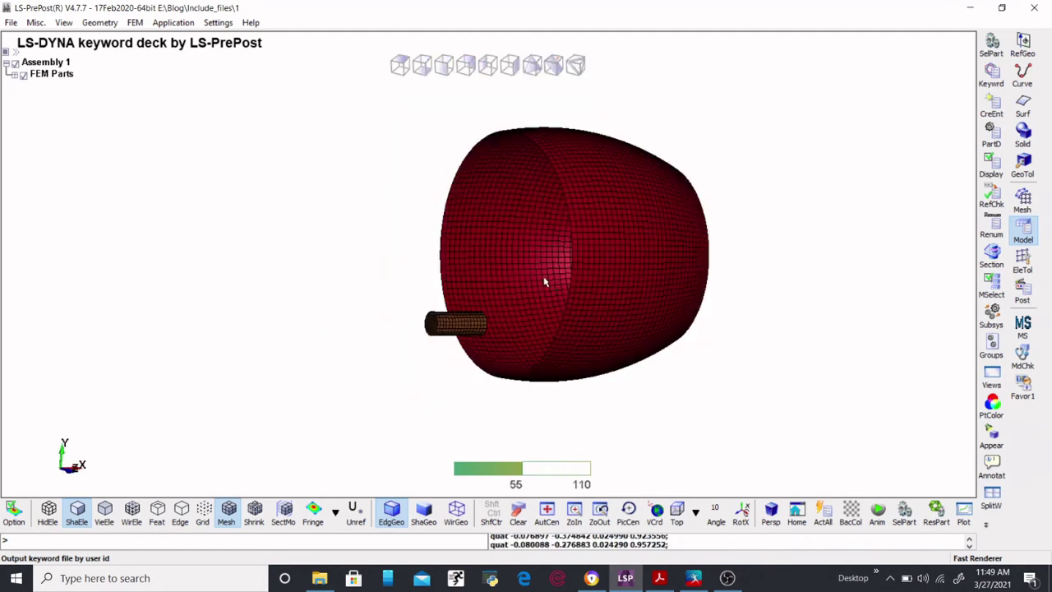
scroll(555, 284, up, 3)
scroll(587, 271, down, 3)
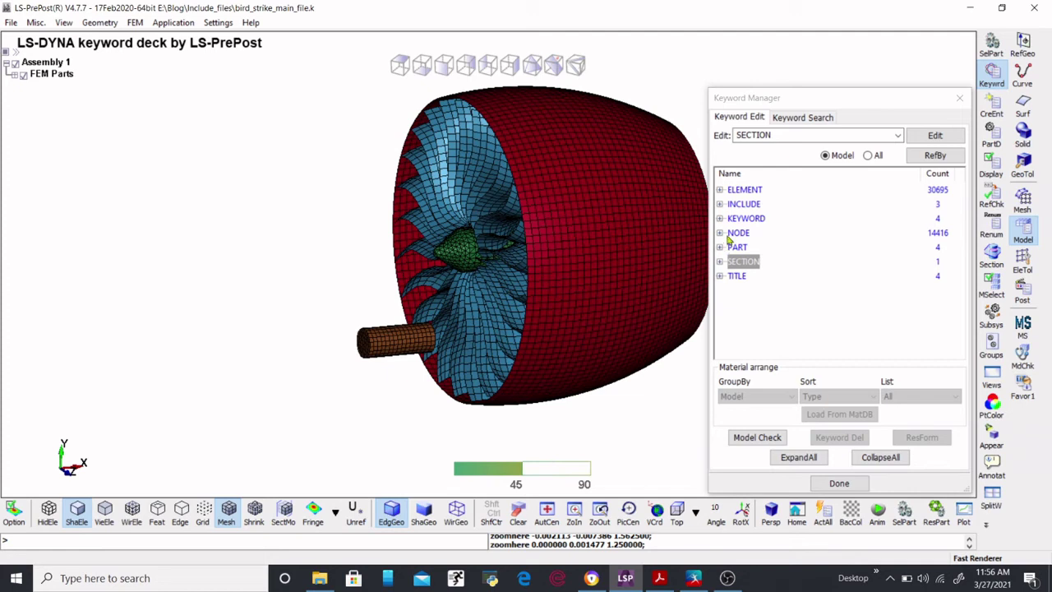
- Set the element formulation ELFORM to 1 in the bird's *SECTION_SHELL card
click(721, 262)
double_click(750, 277)
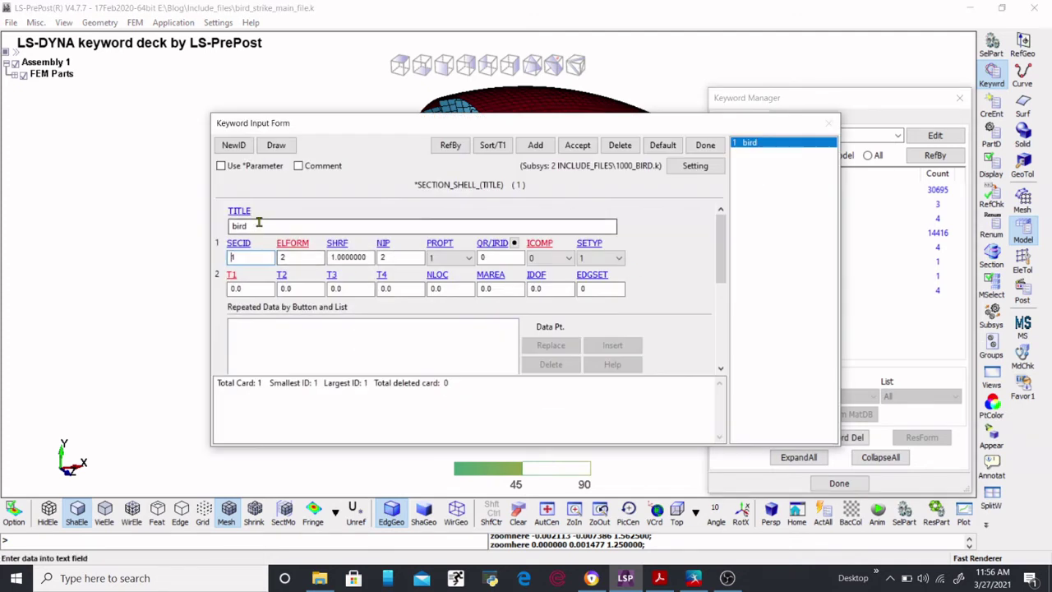
click(297, 257)
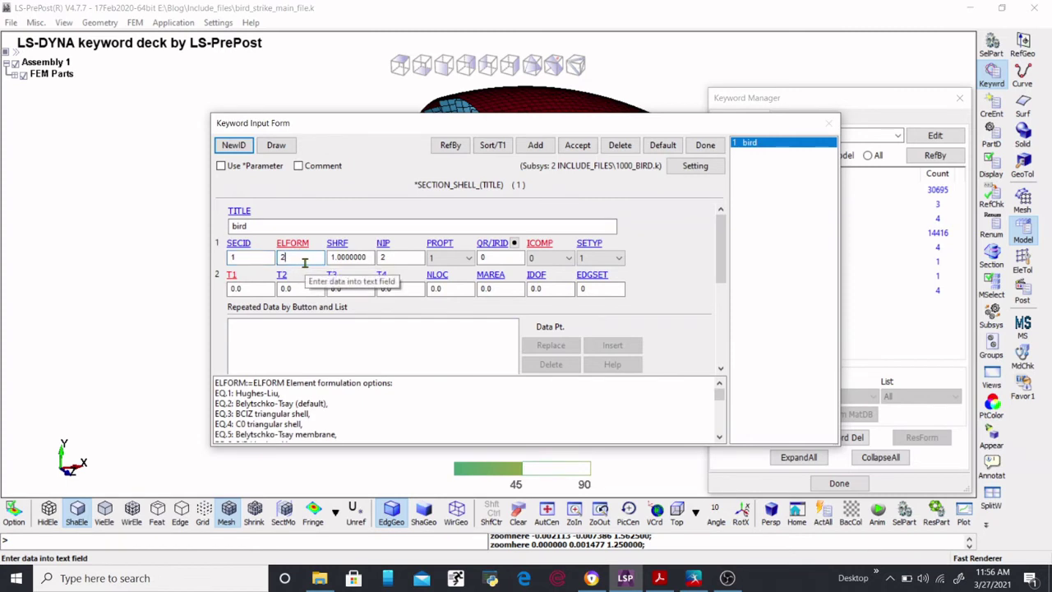
text(1)
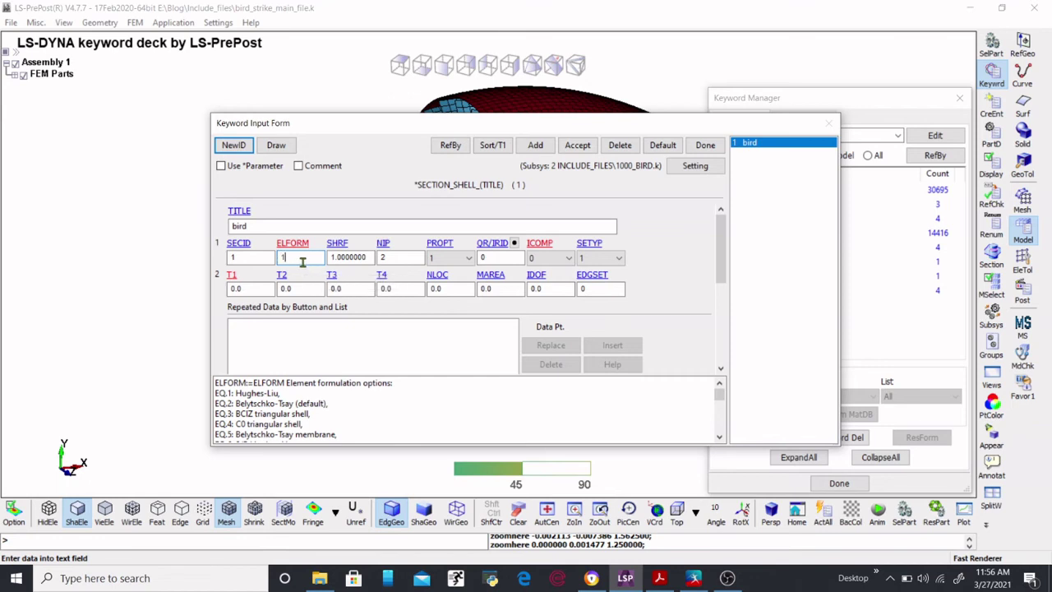
- Make INCLUDE_FILES\1000_BIRD.k the current subsystem for the bird section, accept the card and close the keyword windows
click(684, 168)
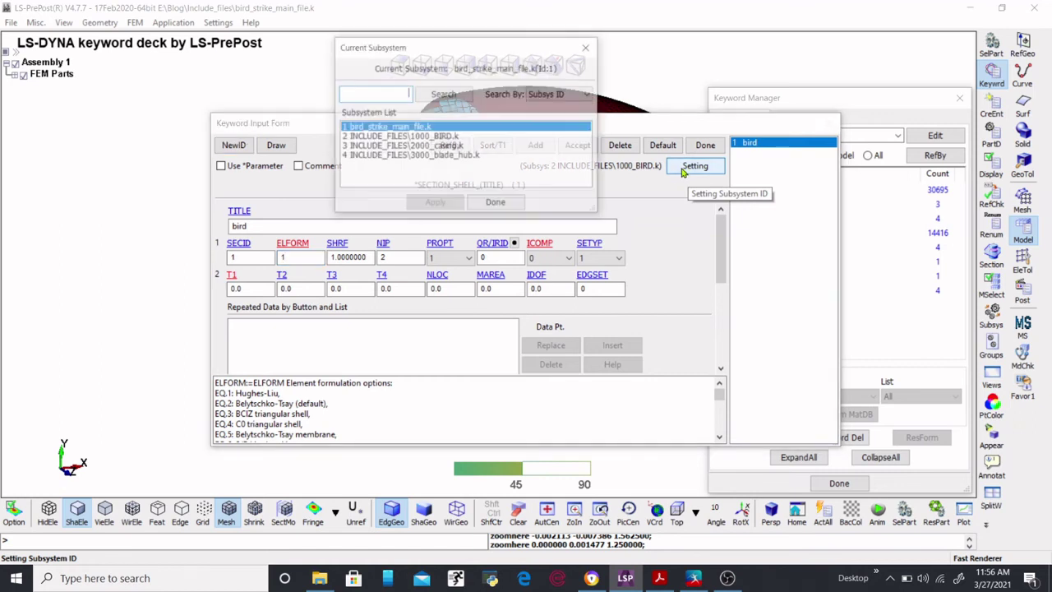
click(396, 138)
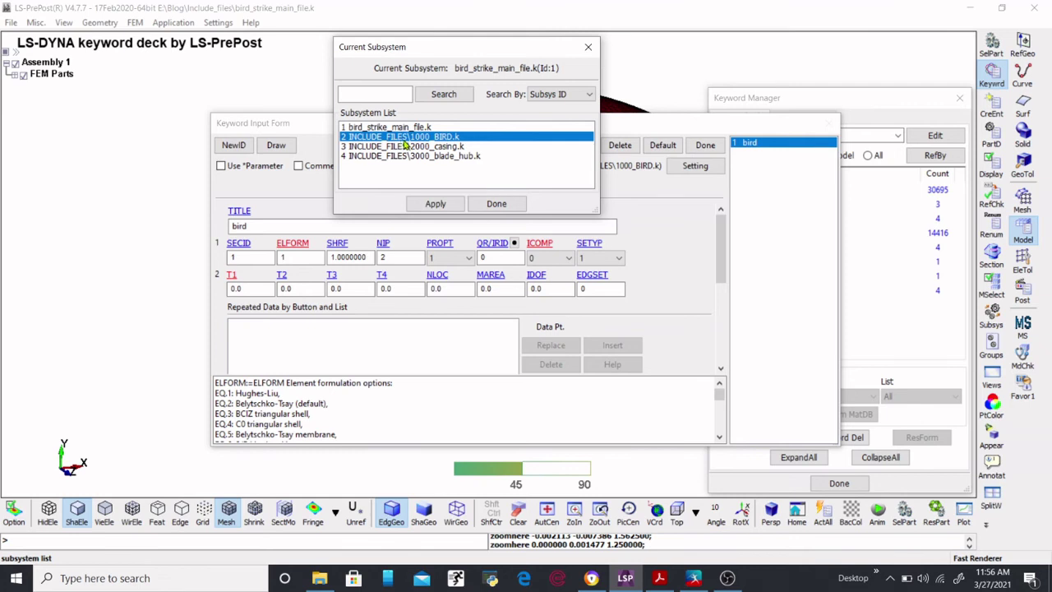
click(450, 200)
click(497, 204)
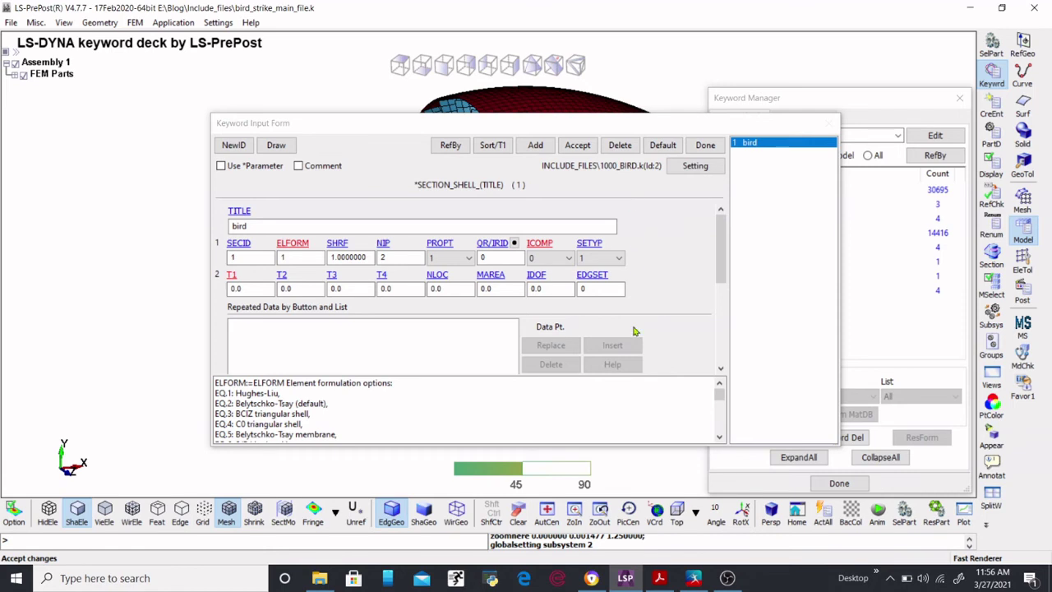
click(579, 148)
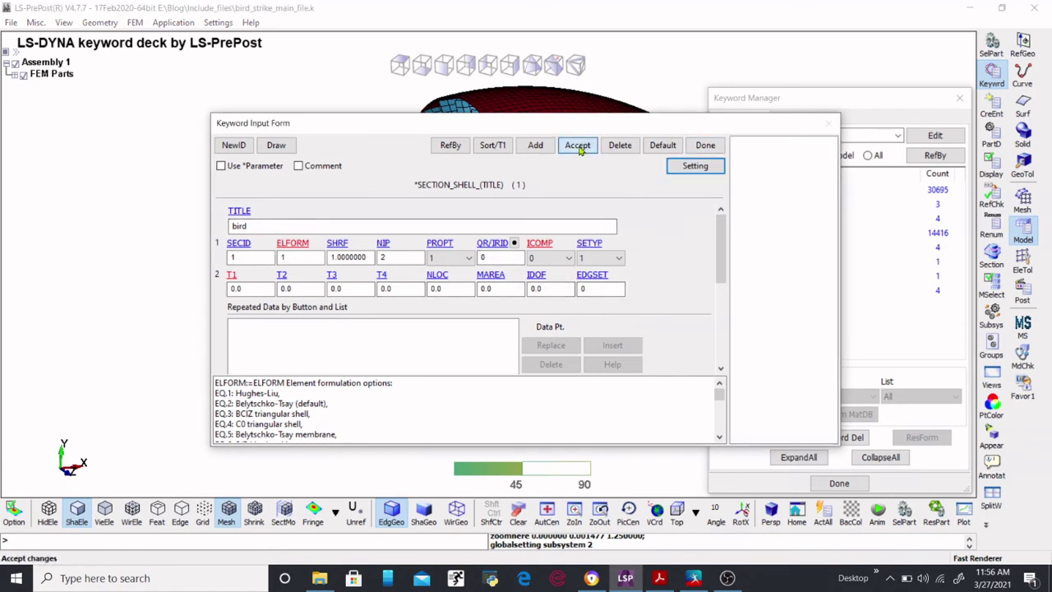
click(707, 146)
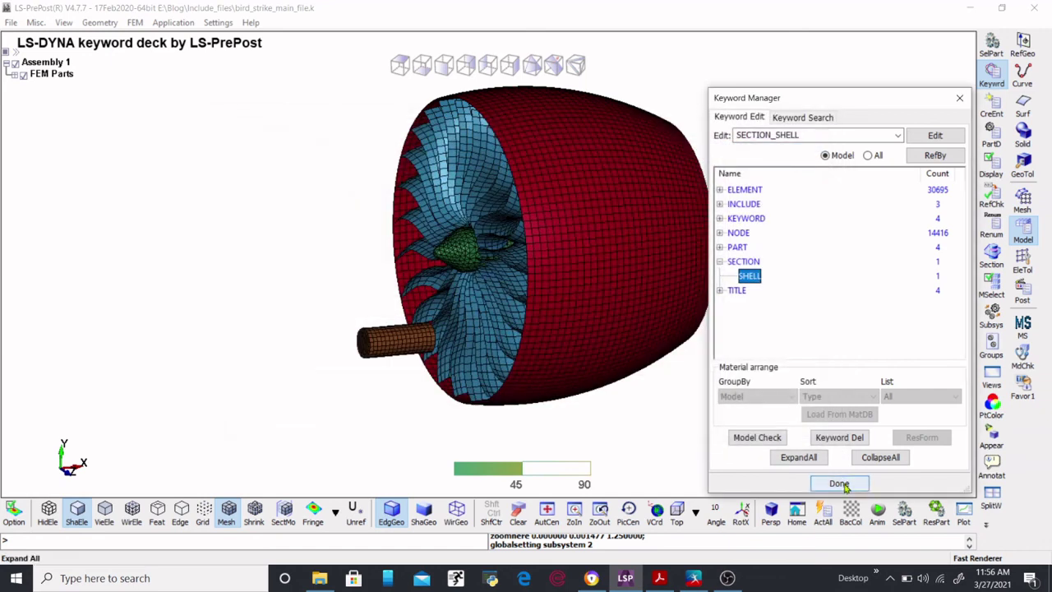
click(842, 484)
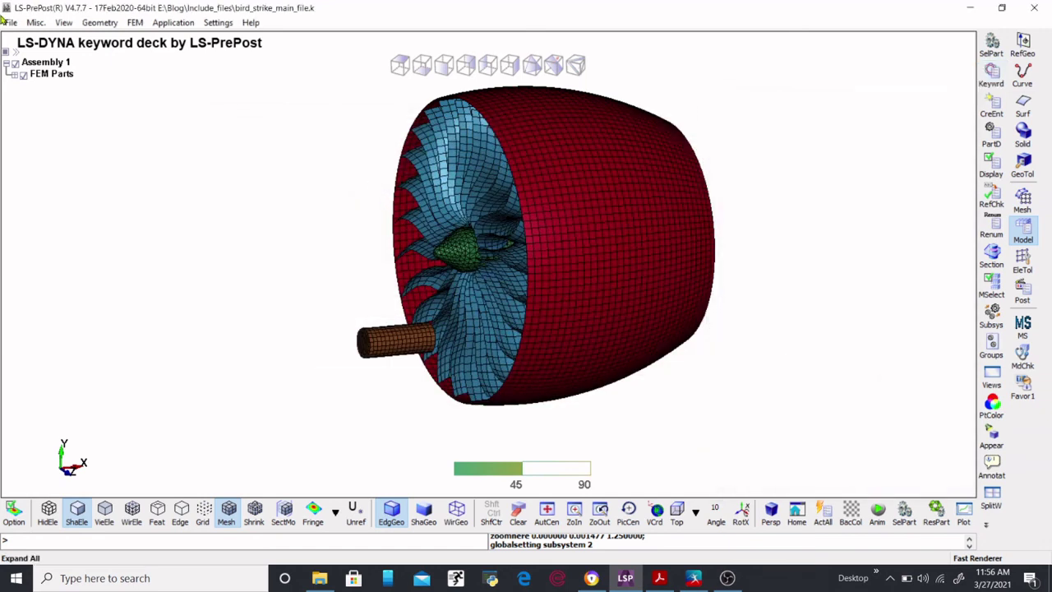
- Save the keyword deck by subsystem, writing bird_strike_main_file.k and the 1000_BIRD.k, 2000_casing.k and 3000_blade_hub.k include files
click(8, 27)
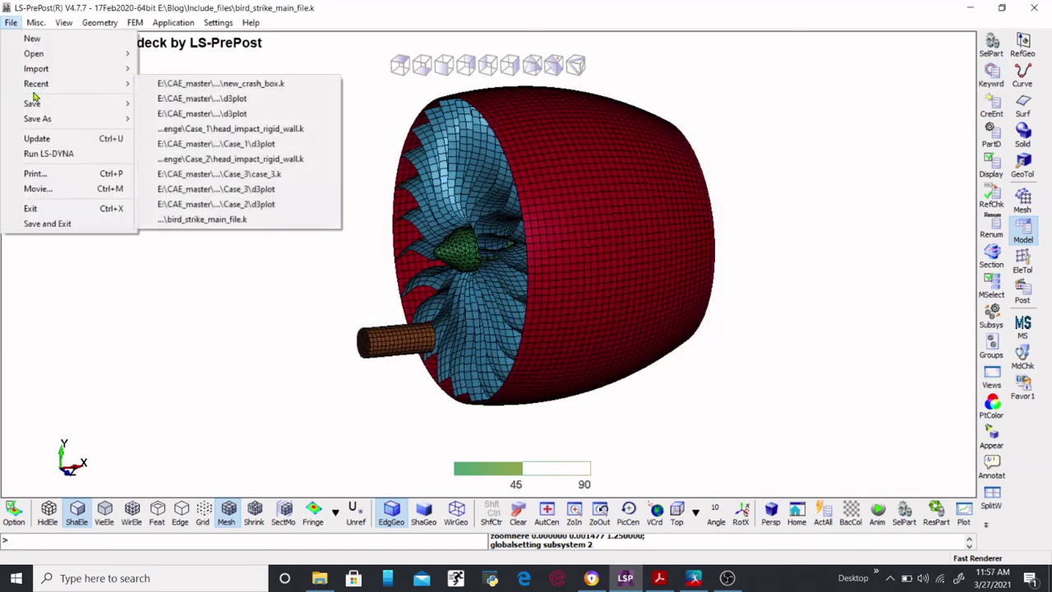
mouse_move(49, 110)
click(176, 107)
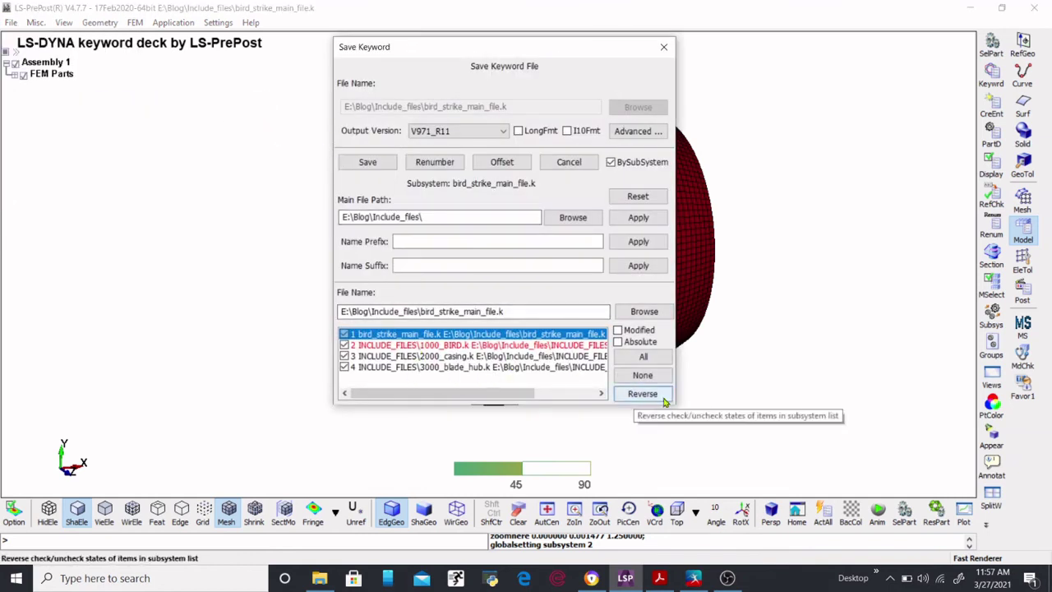
drag(676, 402, 884, 402)
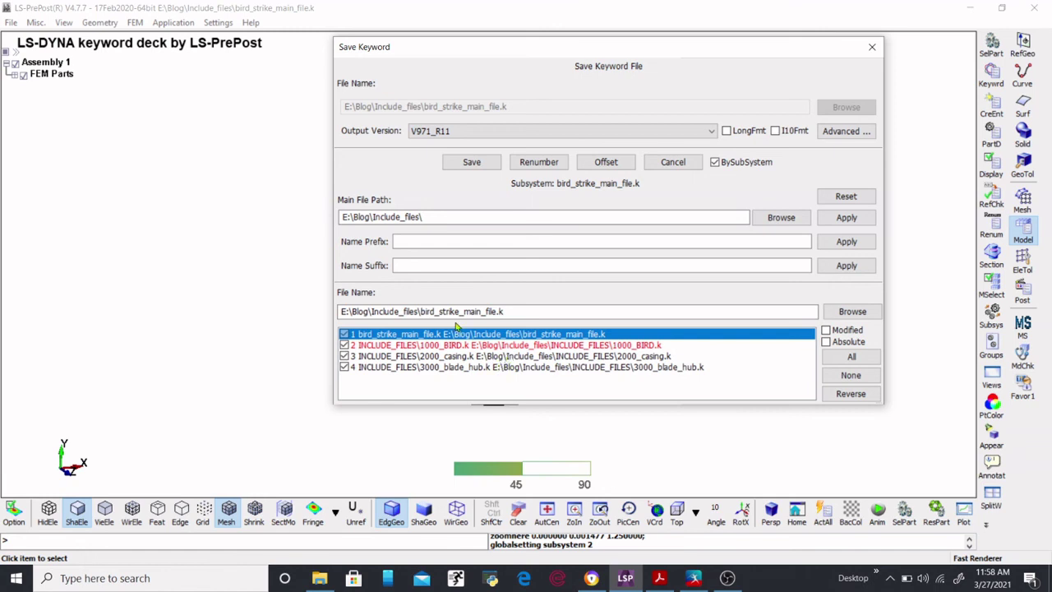
click(564, 346)
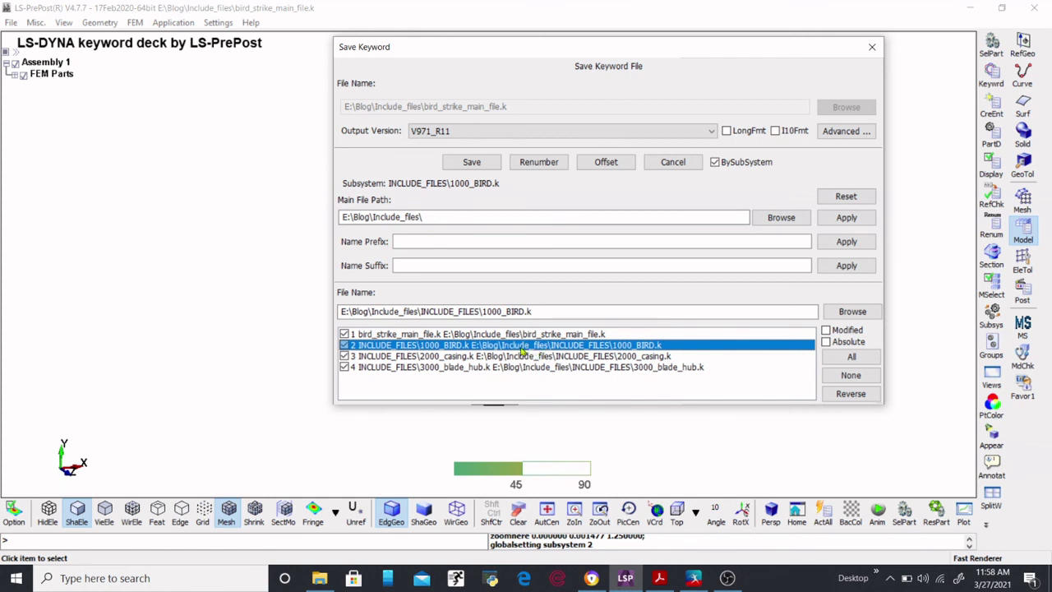
click(419, 334)
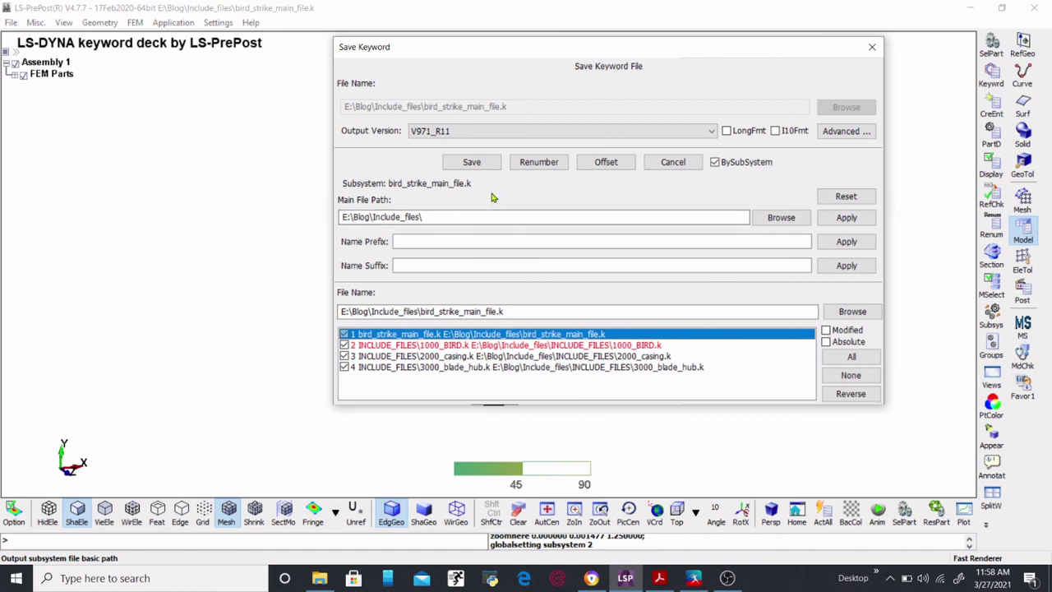
click(471, 162)
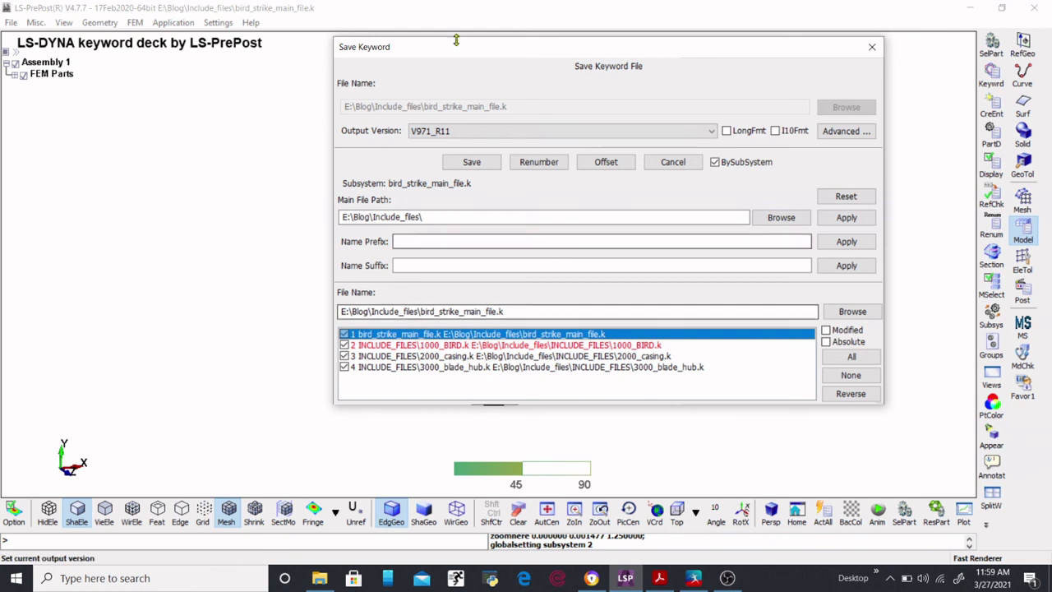
click(473, 163)
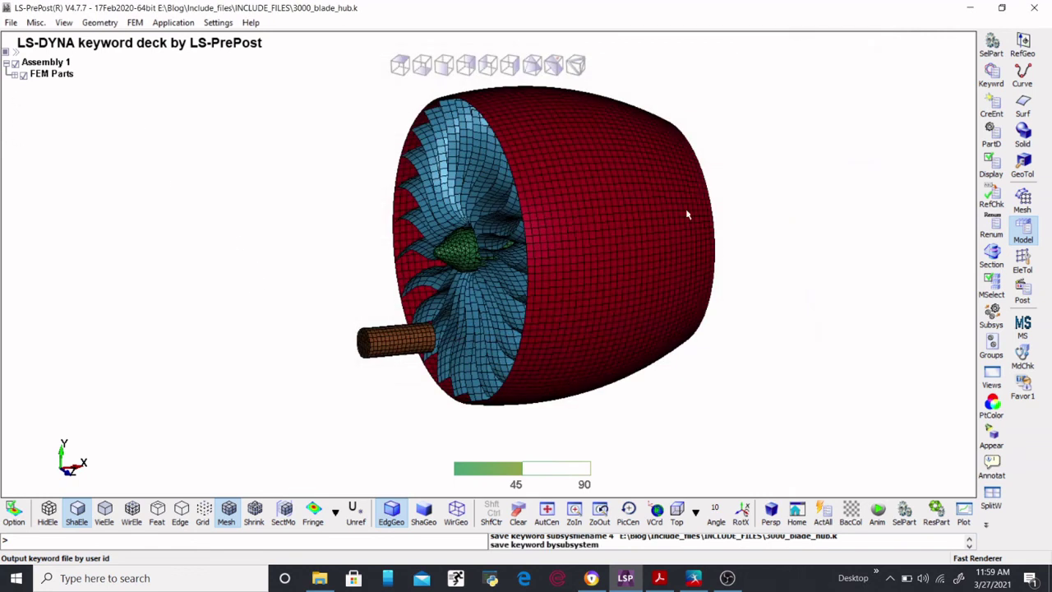
- Switch to an empty LS-PrePost session and open the LS-DYNA keyword file bird_strike_main_file.k
click(11, 23)
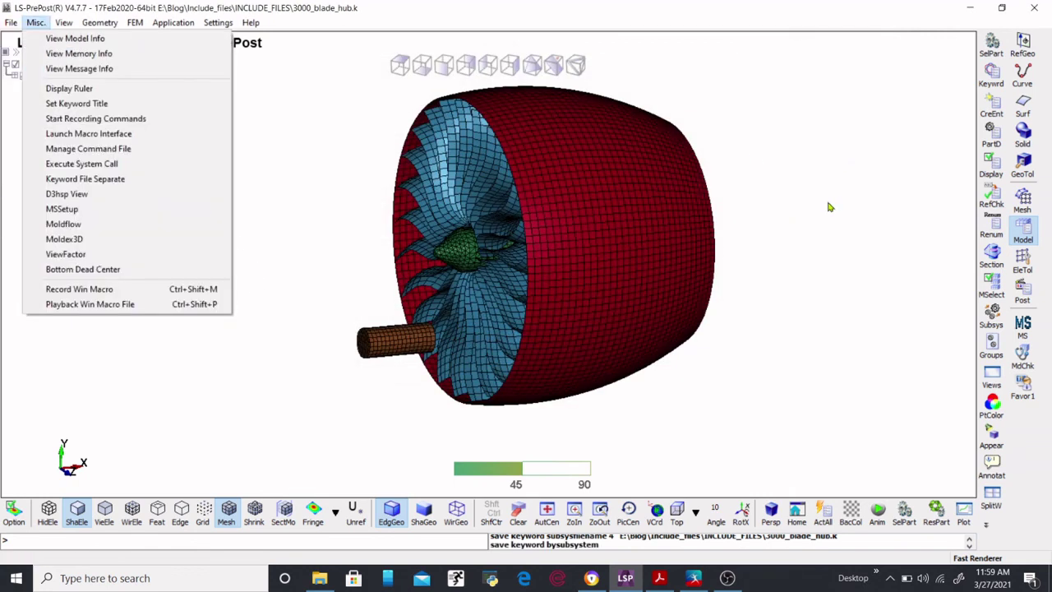
click(828, 217)
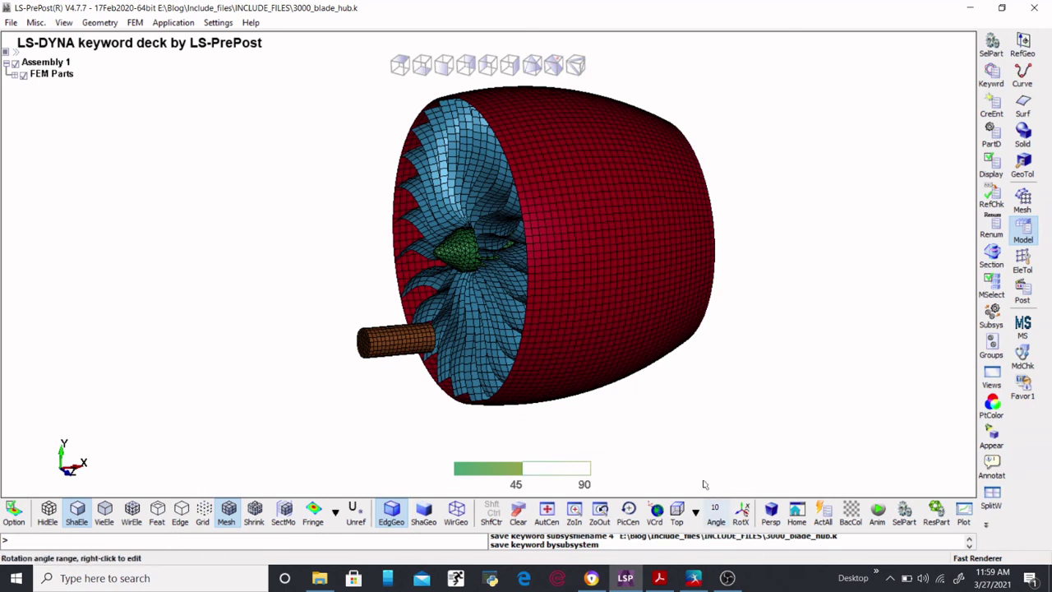
click(625, 579)
click(11, 22)
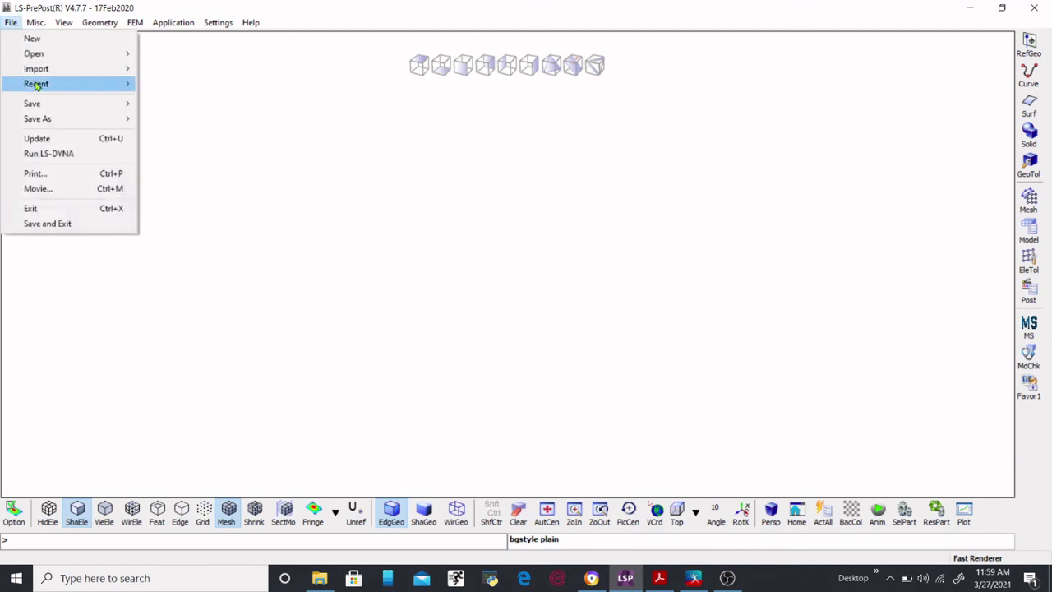
mouse_move(50, 58)
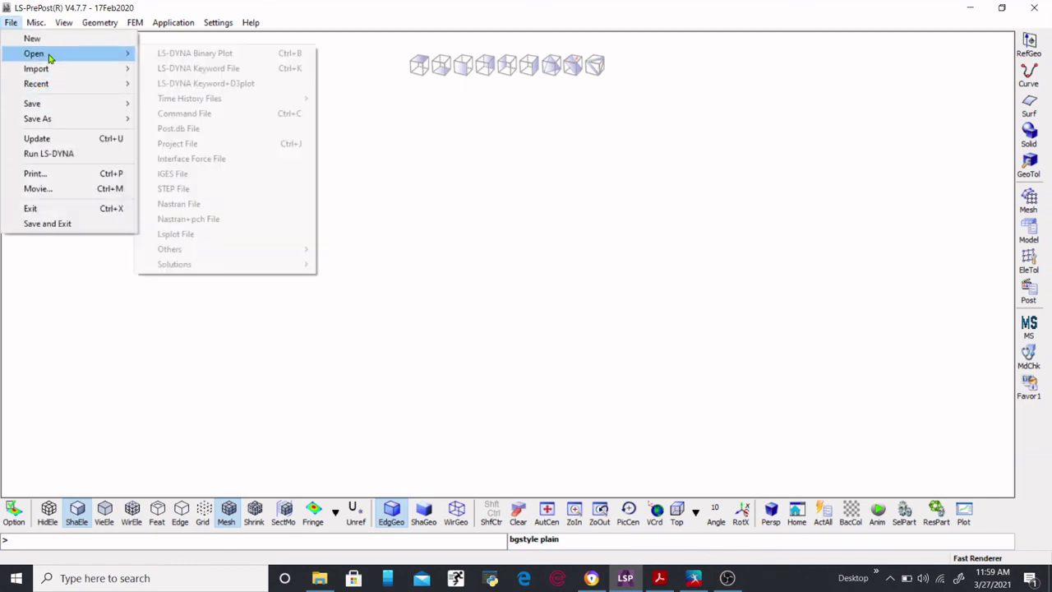
click(547, 205)
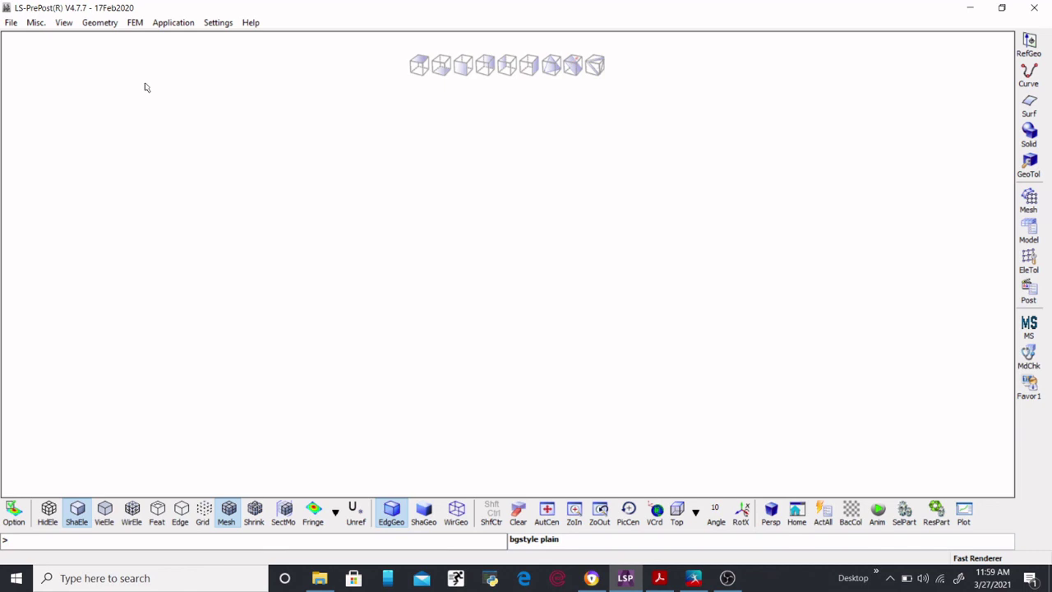
click(13, 23)
mouse_move(112, 54)
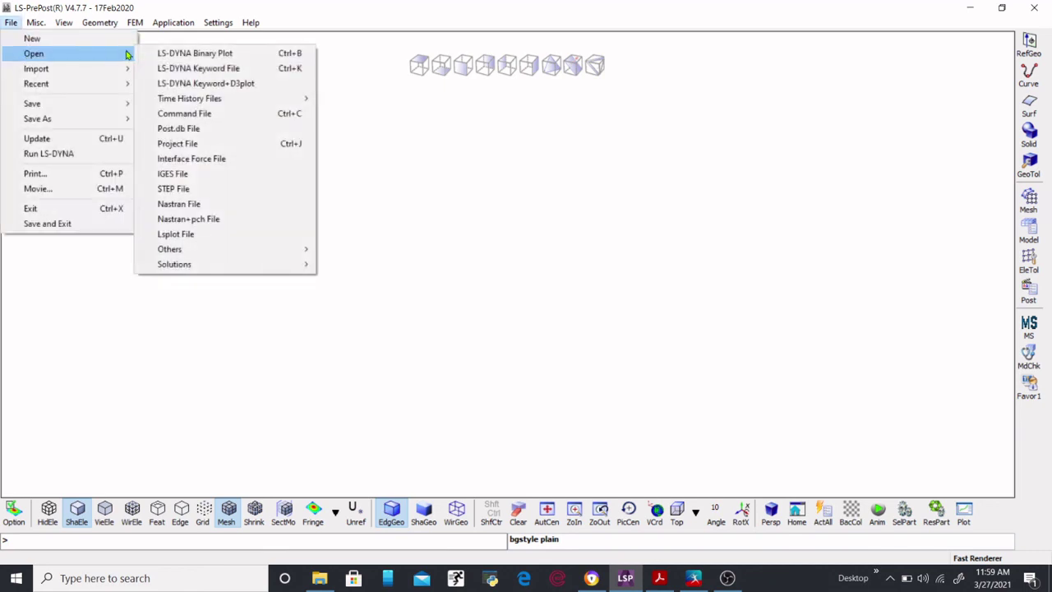
click(188, 71)
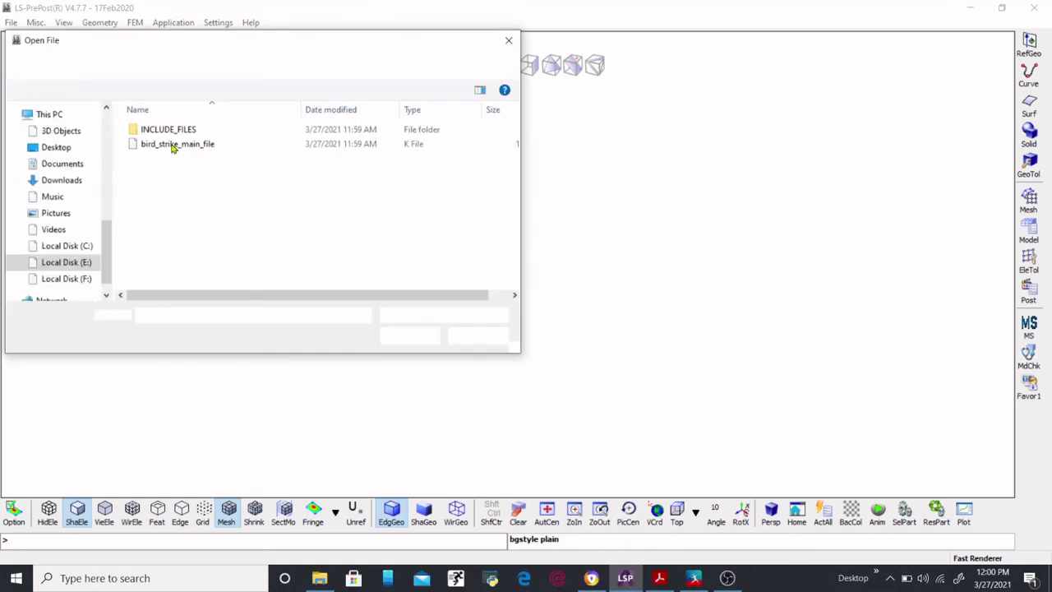
double_click(173, 144)
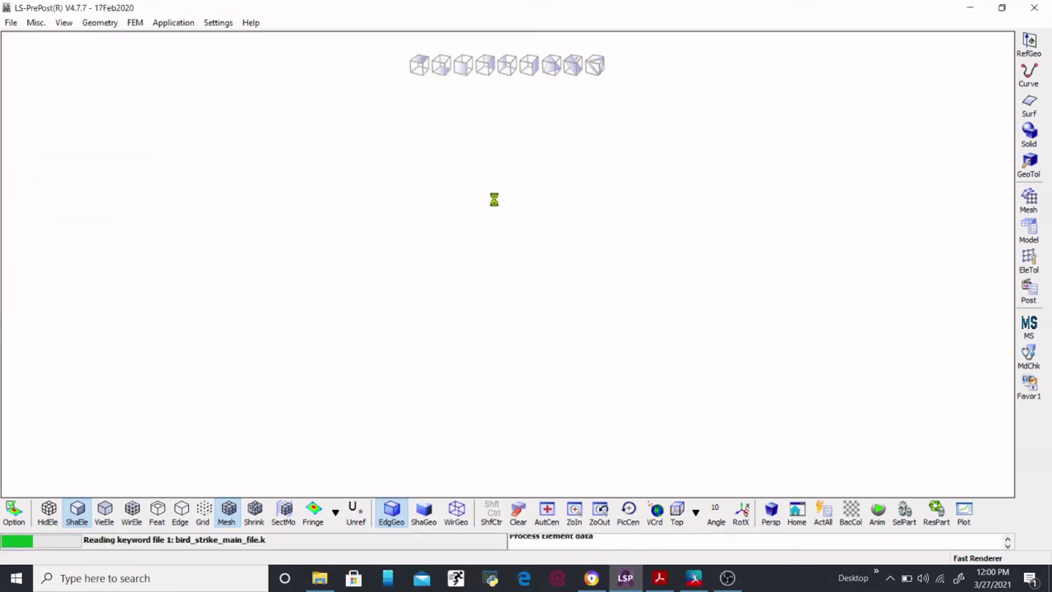
- Open the bird's *SECTION_SHELL card in the reloaded model and accept it into the bird_strike_main_file.k subsystem
click(992, 74)
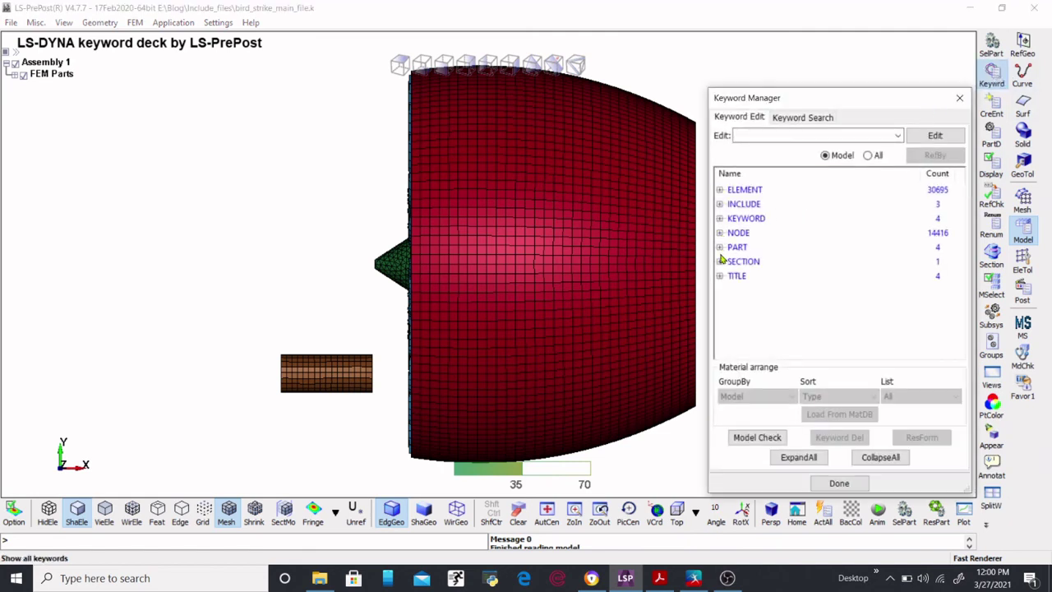
click(720, 261)
click(749, 277)
double_click(749, 277)
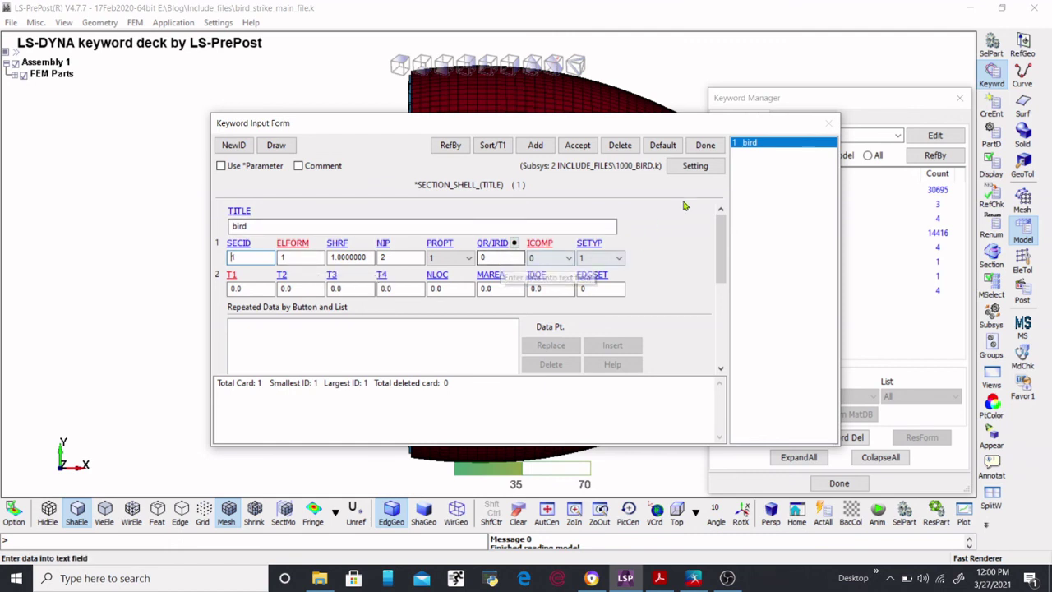
click(583, 150)
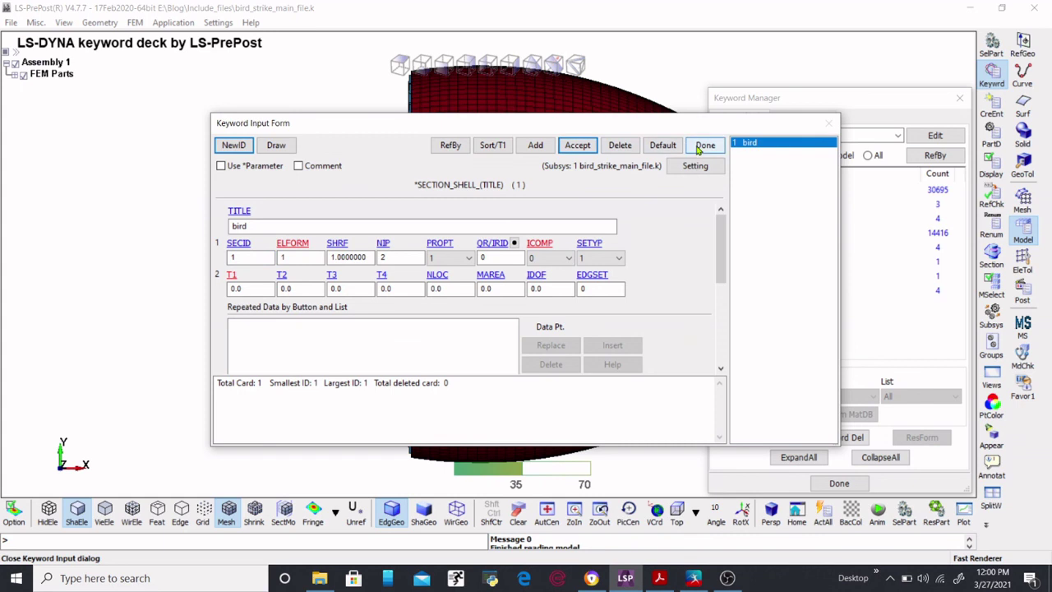